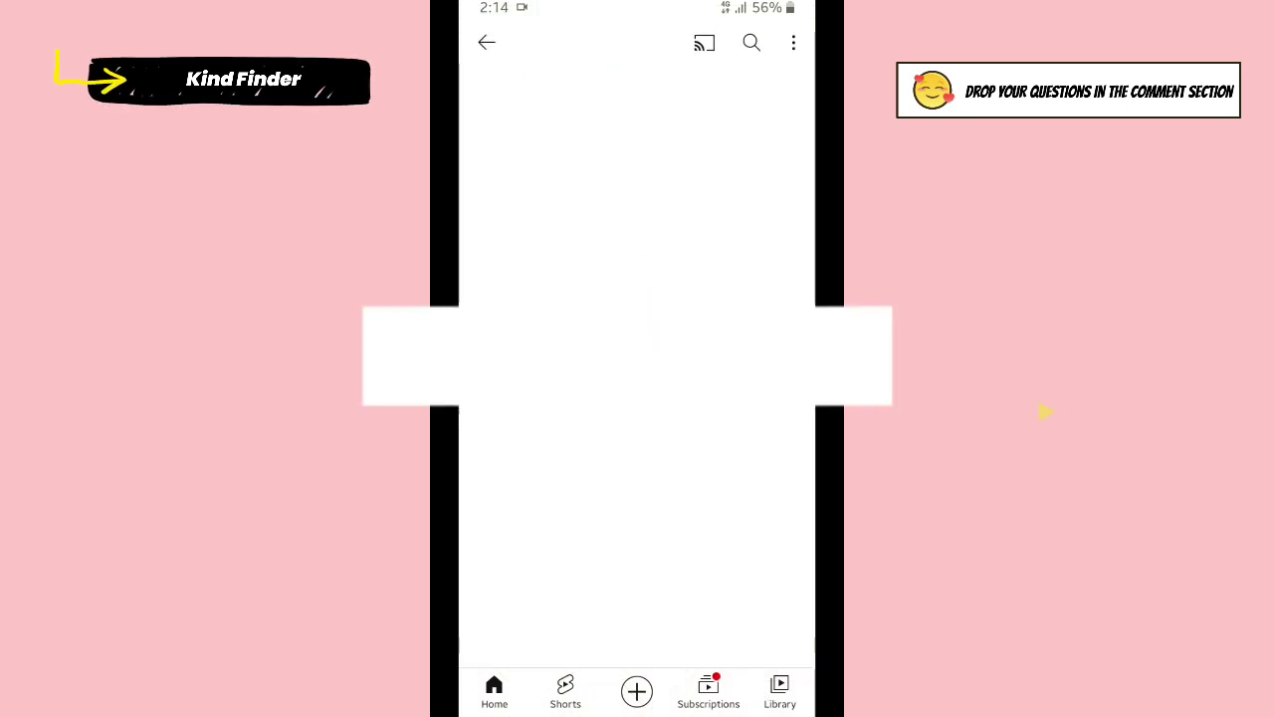
- From the Home feed's + menu, start a new community post
{"action": "scroll", "coordinate": [637, 498], "scroll_direction": "down", "scroll_amount": 3}
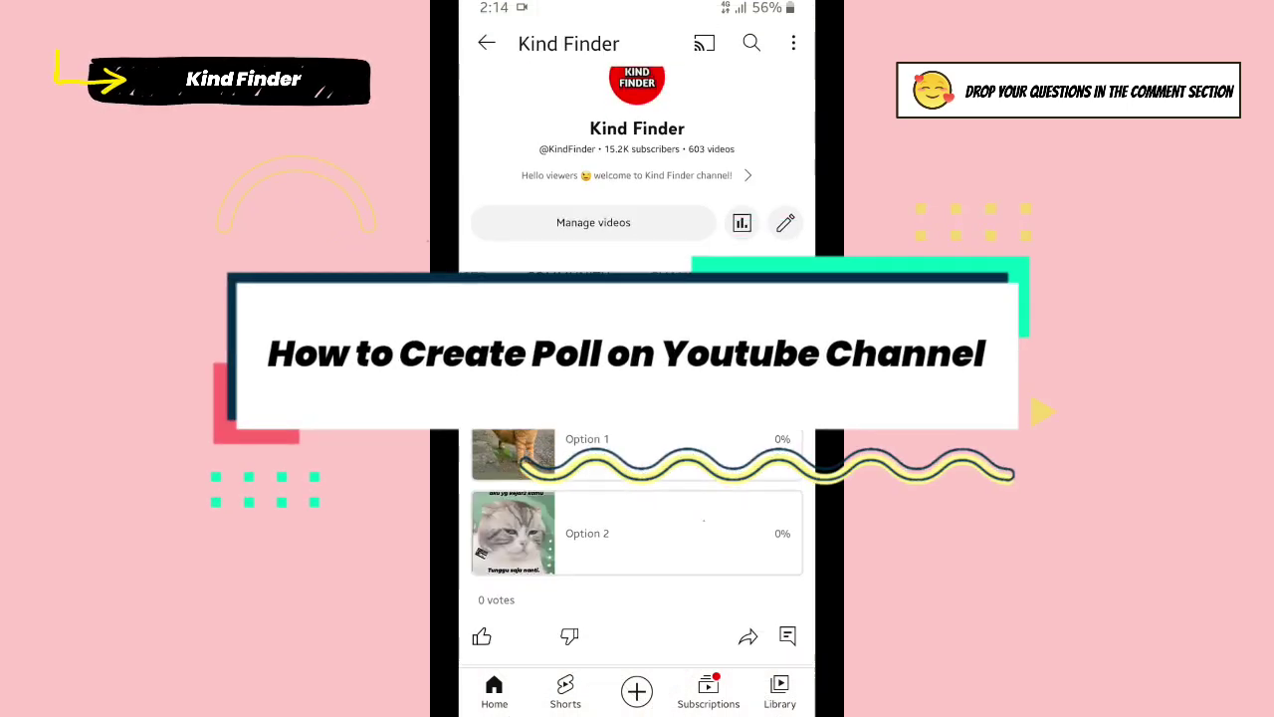
{"action": "scroll", "coordinate": [687, 521], "scroll_direction": "down", "scroll_amount": 2}
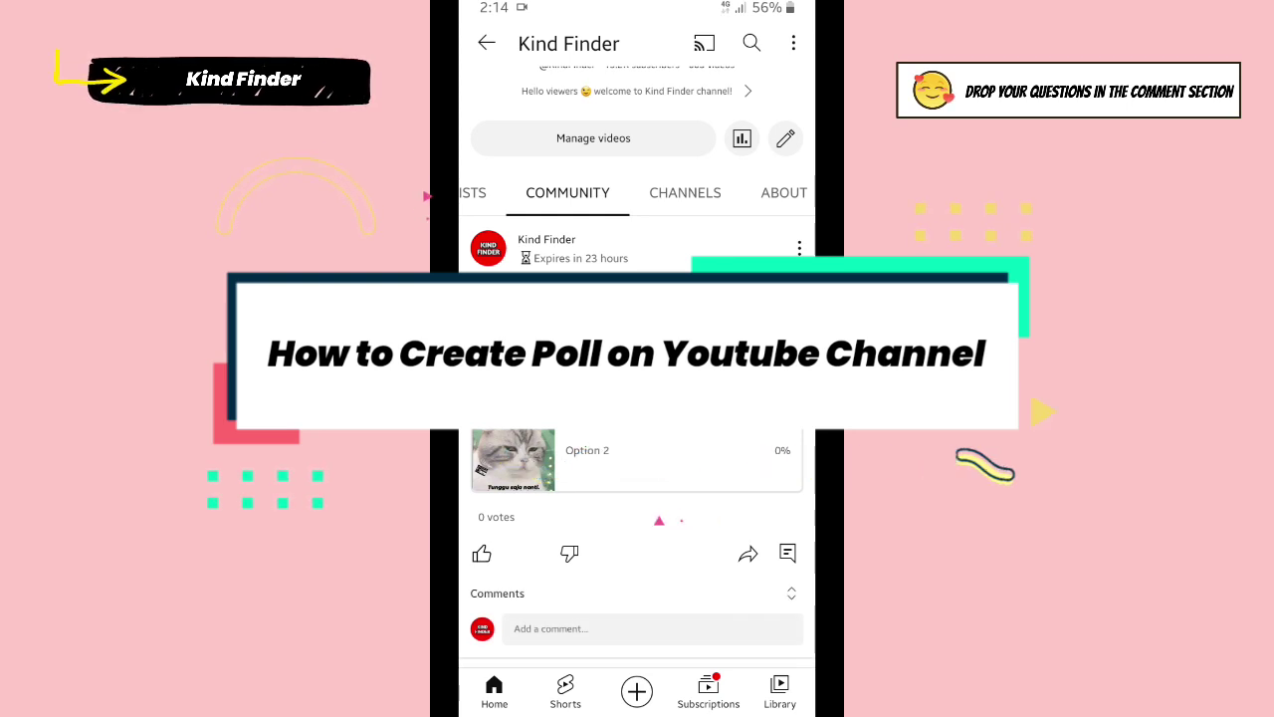
{"action": "scroll", "coordinate": [682, 357], "scroll_direction": "down", "scroll_amount": 5}
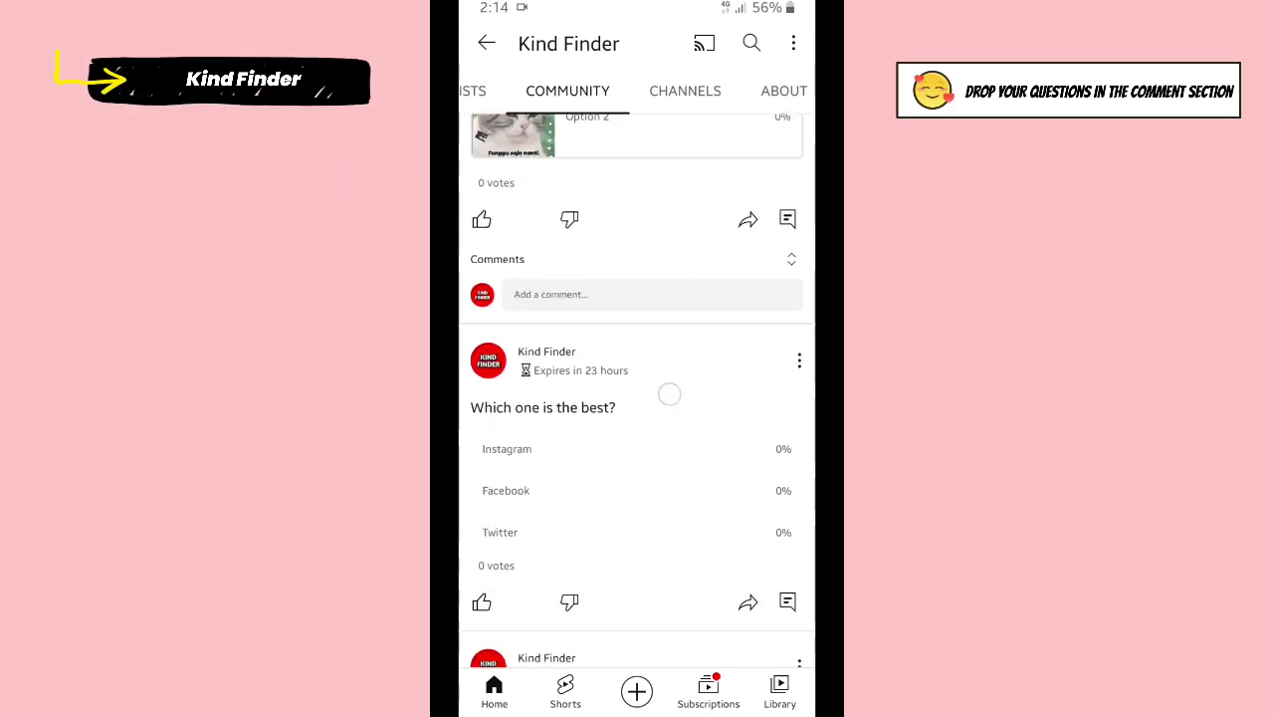
{"action": "scroll", "coordinate": [682, 357], "scroll_direction": "up", "scroll_amount": 10}
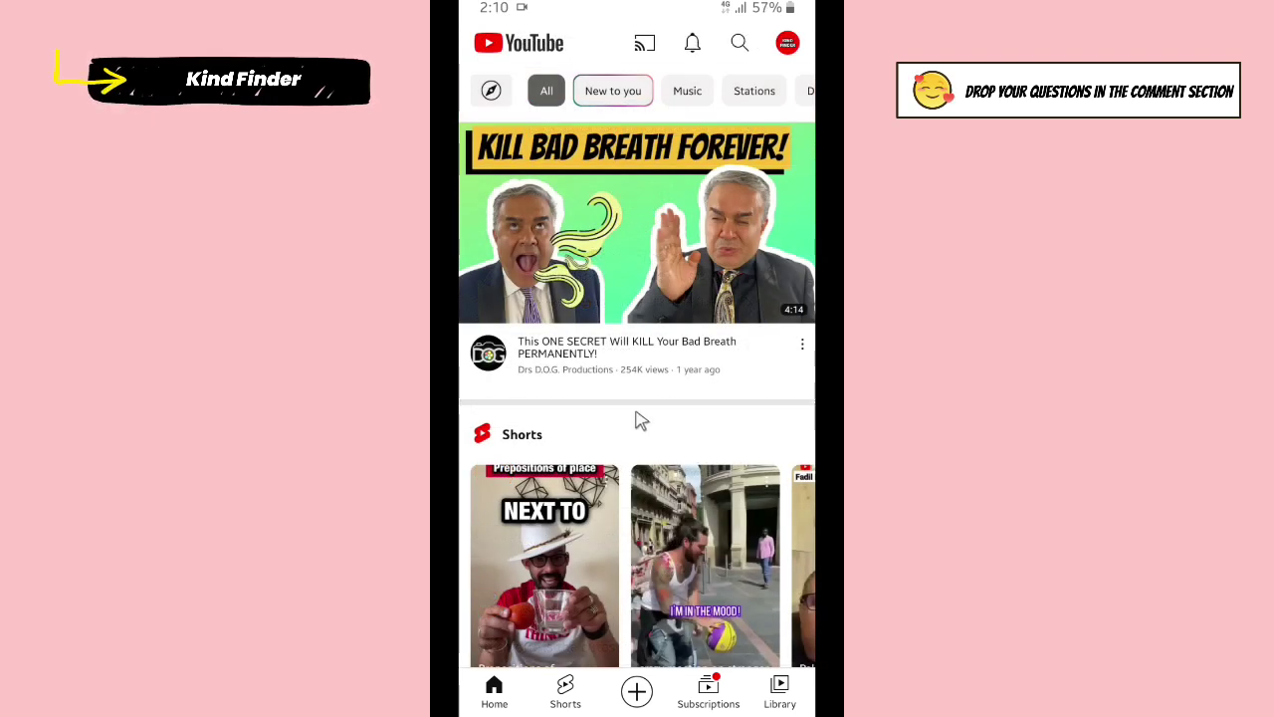
{"action": "left_click", "coordinate": [637, 691]}
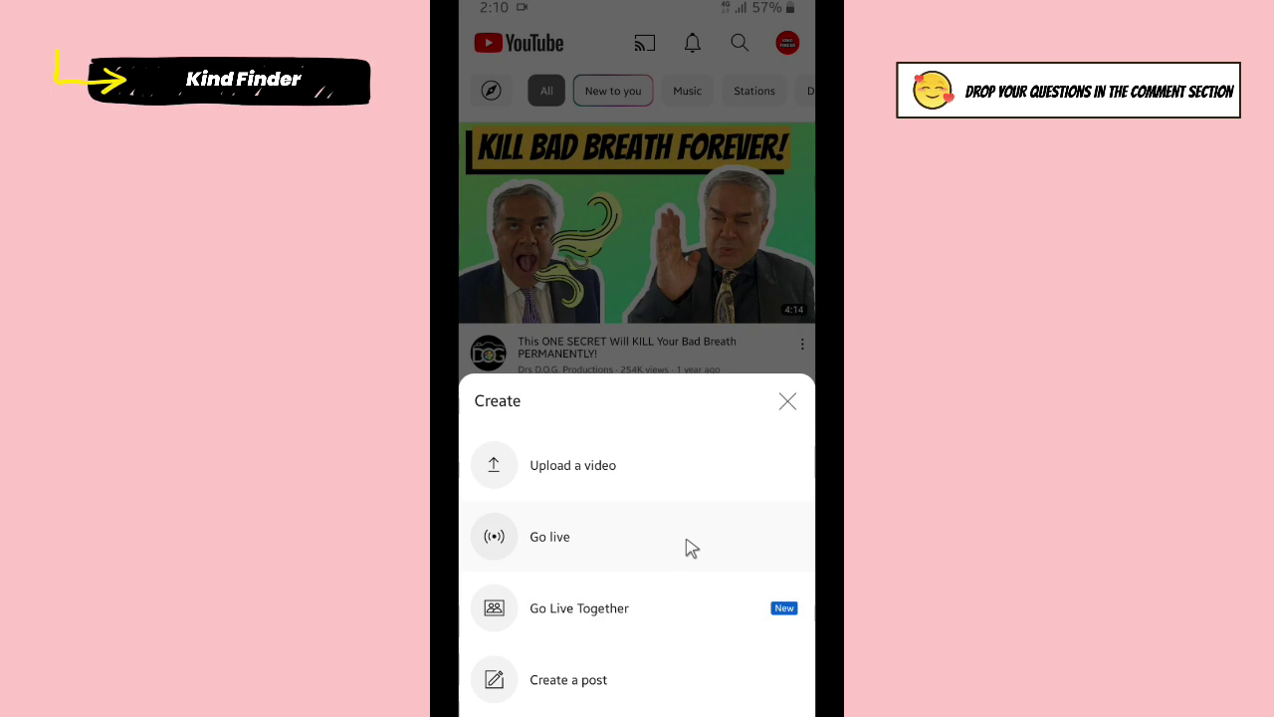
{"action": "left_click", "coordinate": [603, 688]}
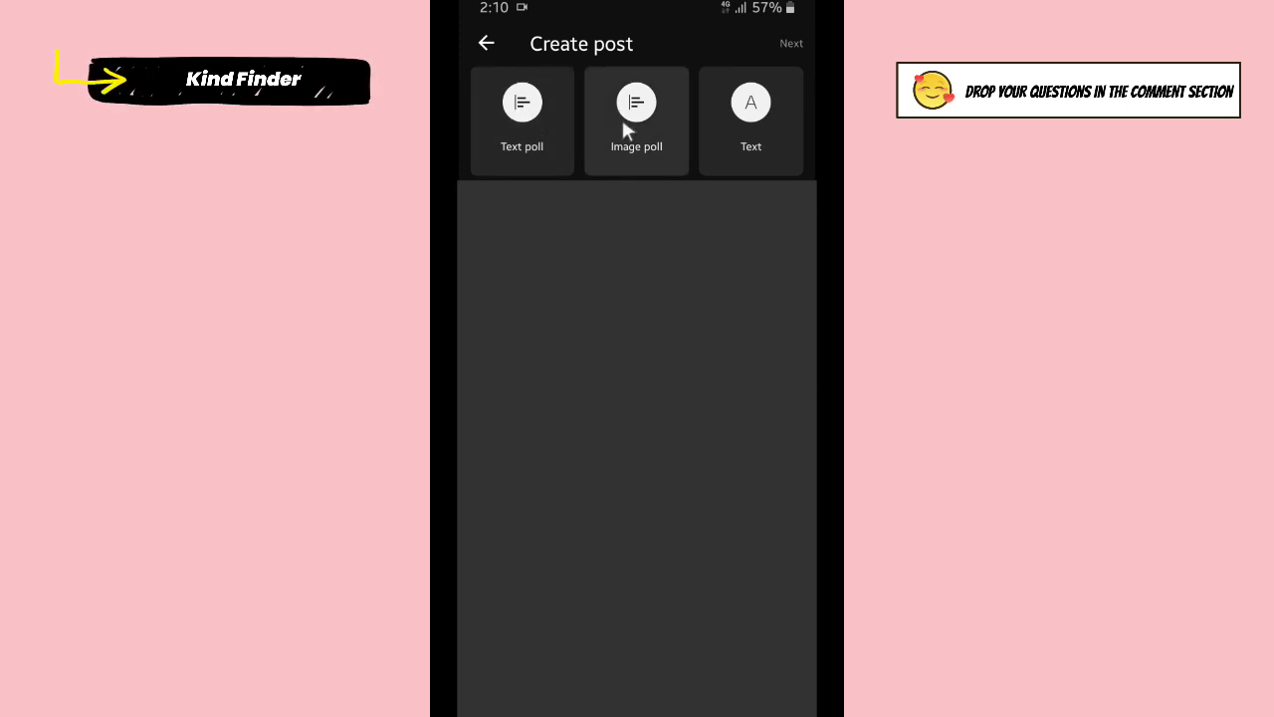
- Choose a text poll and enter the question 'Which one is the best?'
{"action": "left_click", "coordinate": [536, 119]}
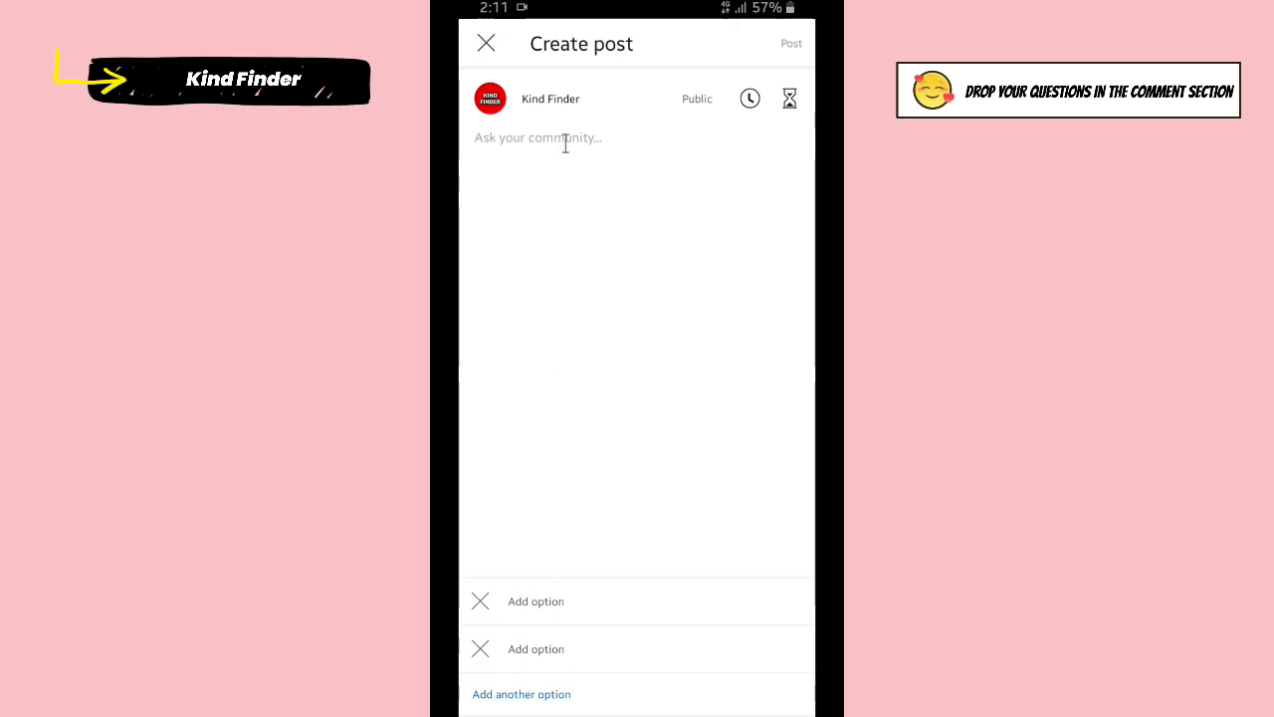
{"action": "left_click", "coordinate": [563, 142]}
{"action": "left_click", "coordinate": [562, 140]}
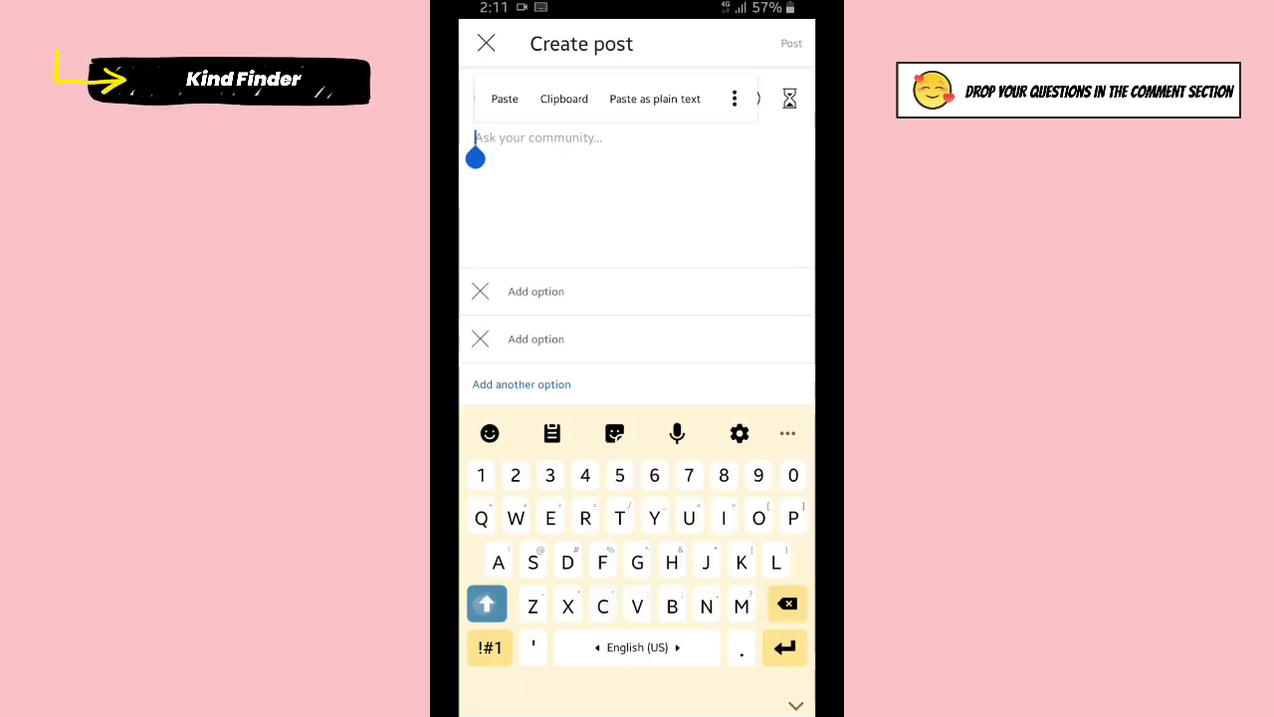
{"action": "type", "text": "Which one is the best?"}
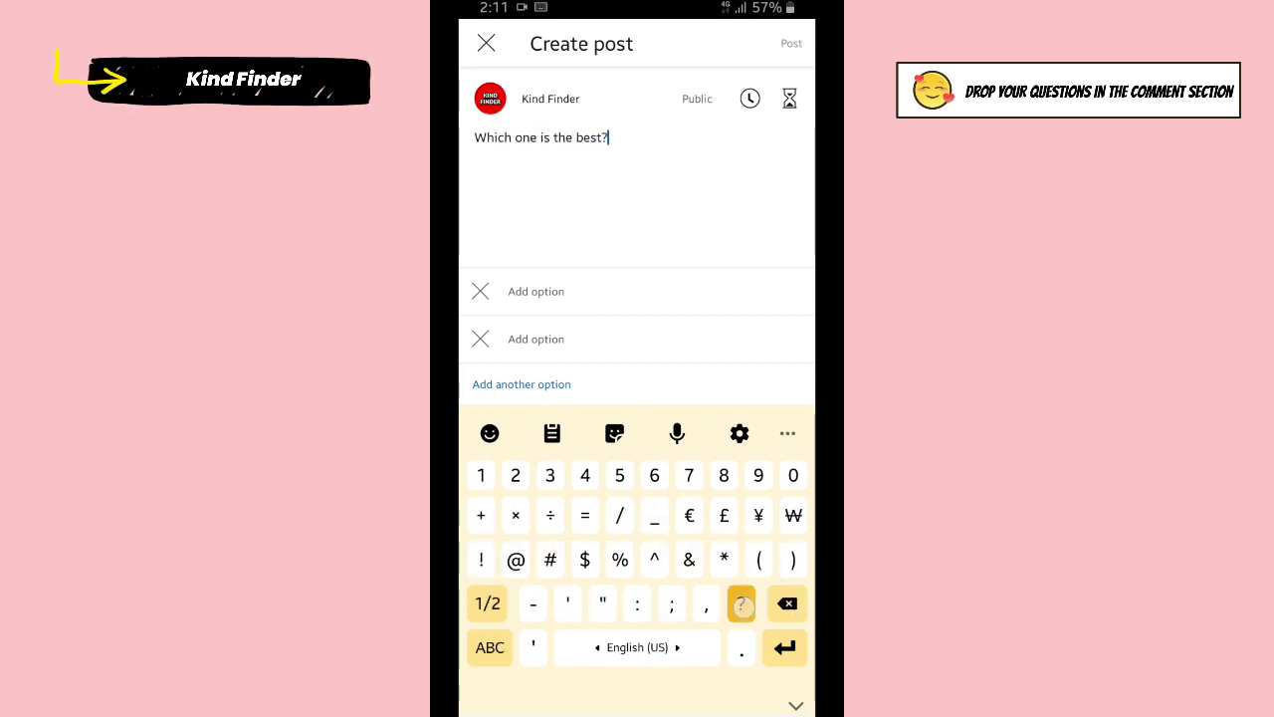
- Fill in the poll answers Instagram, Facebook and Twitter
{"action": "left_click", "coordinate": [576, 289]}
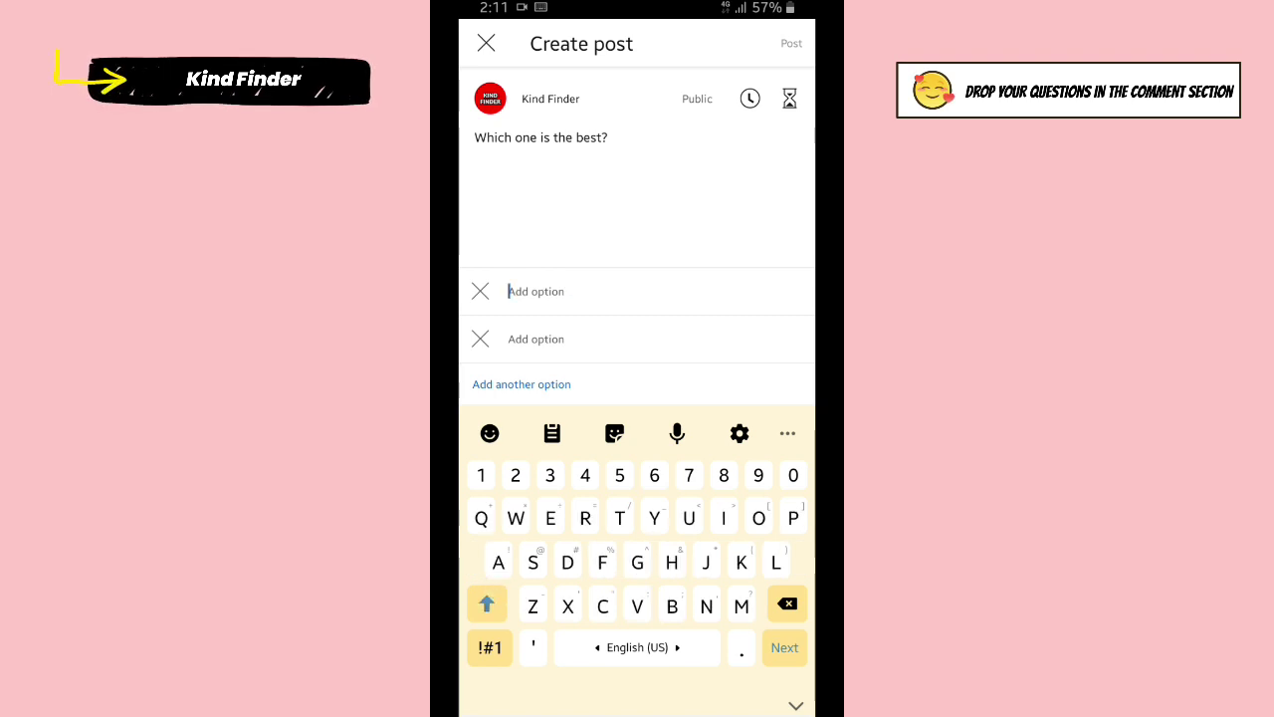
{"action": "type", "text": "Instagram"}
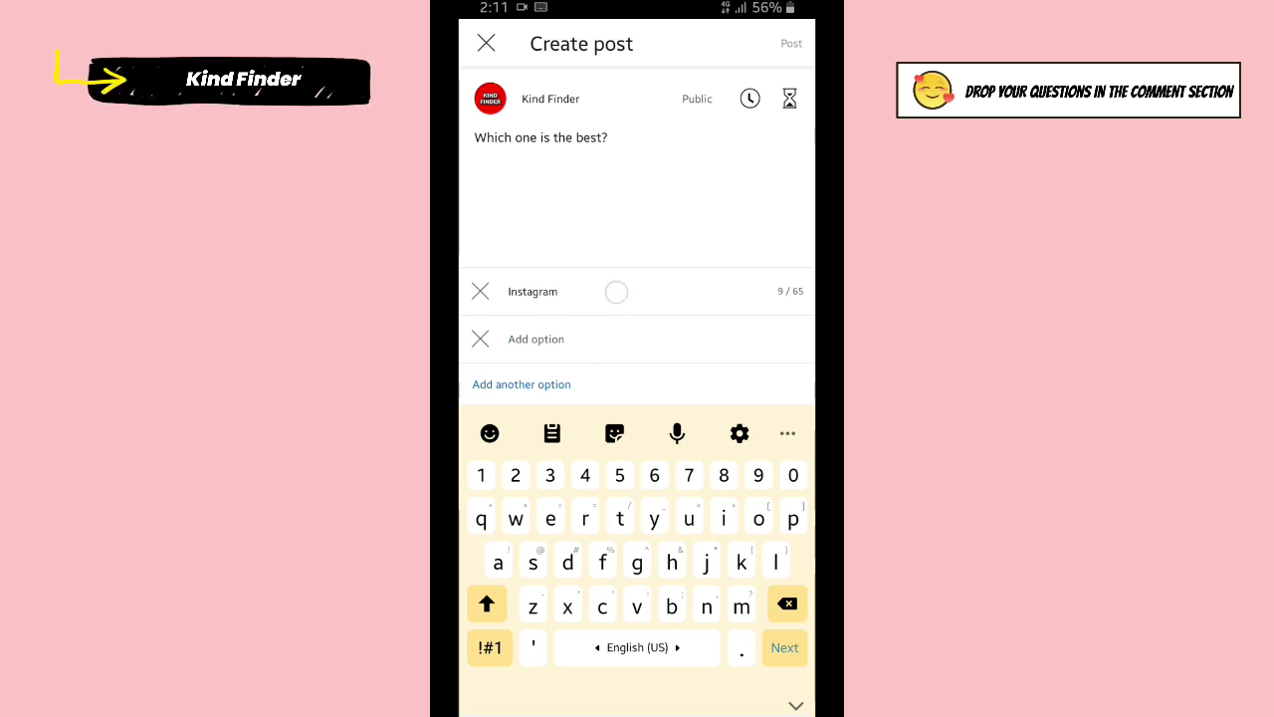
{"action": "left_click", "coordinate": [617, 291]}
{"action": "left_click", "coordinate": [607, 342]}
{"action": "type", "text": "Facebook"}
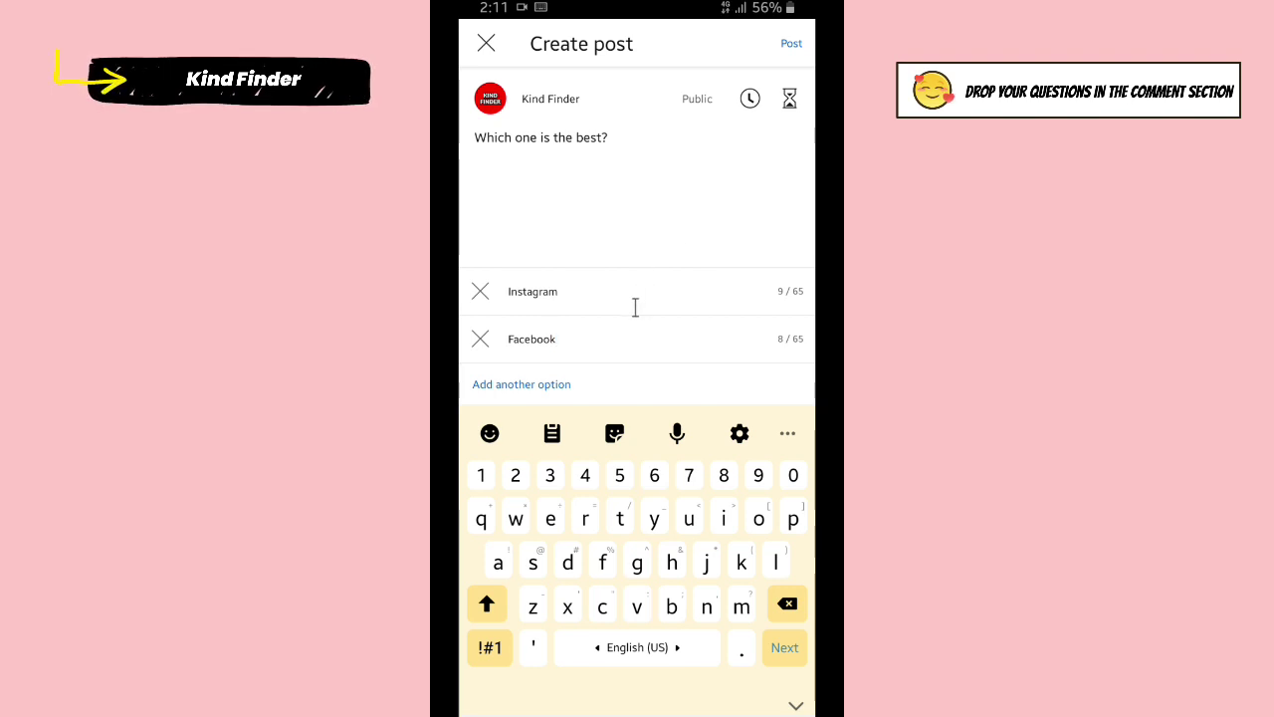
{"action": "left_click", "coordinate": [541, 383]}
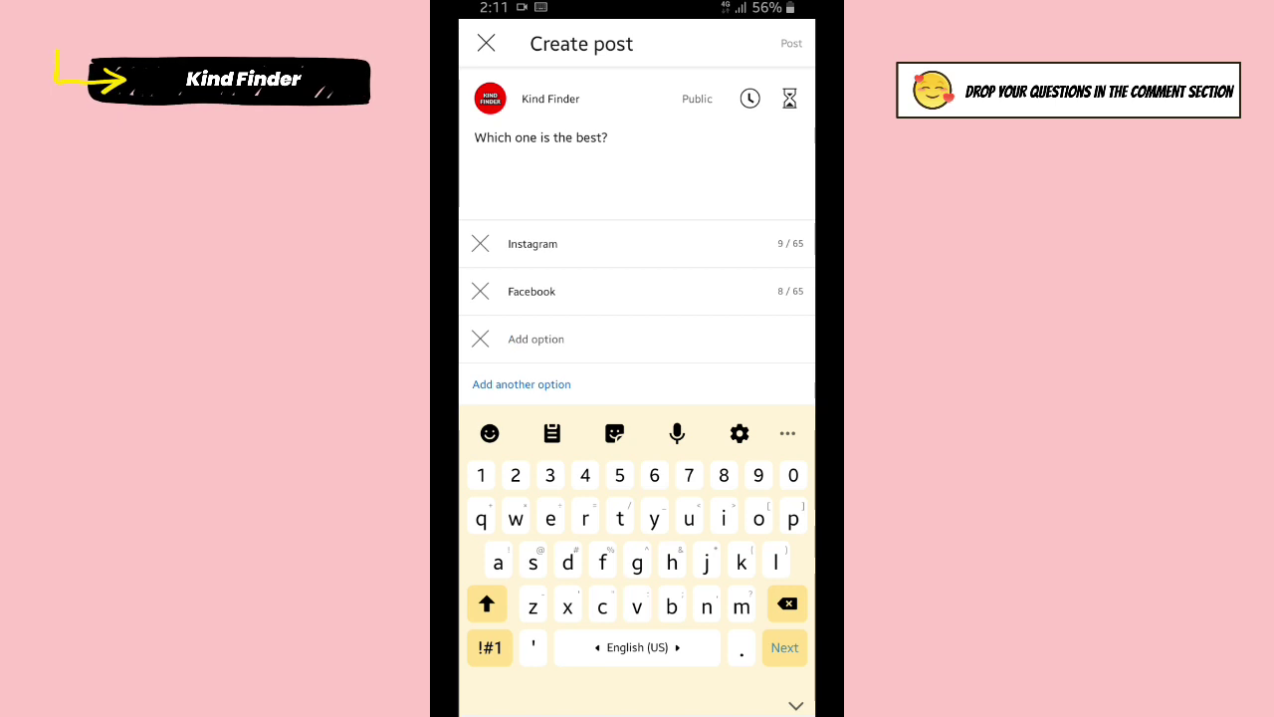
{"action": "type", "text": "Twitter"}
{"action": "left_click", "coordinate": [670, 227]}
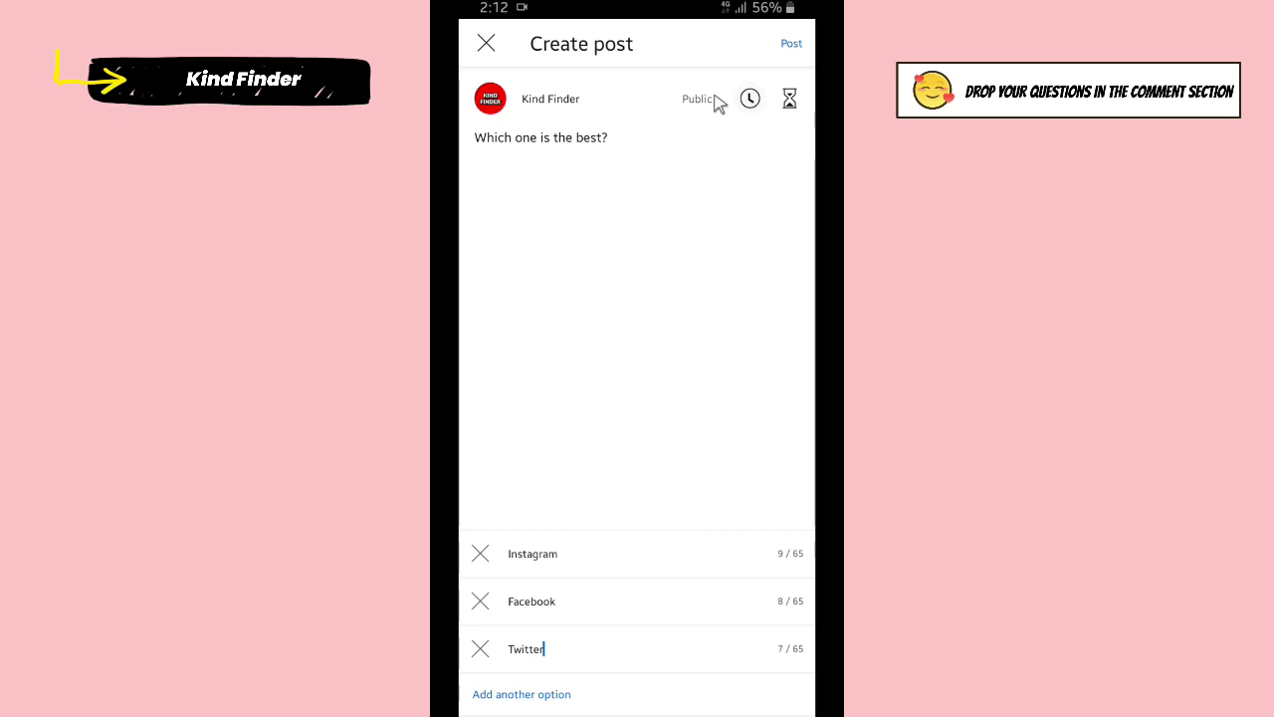
- Post the text poll and view it on the Kind Finder Community tab
{"action": "left_click", "coordinate": [787, 52]}
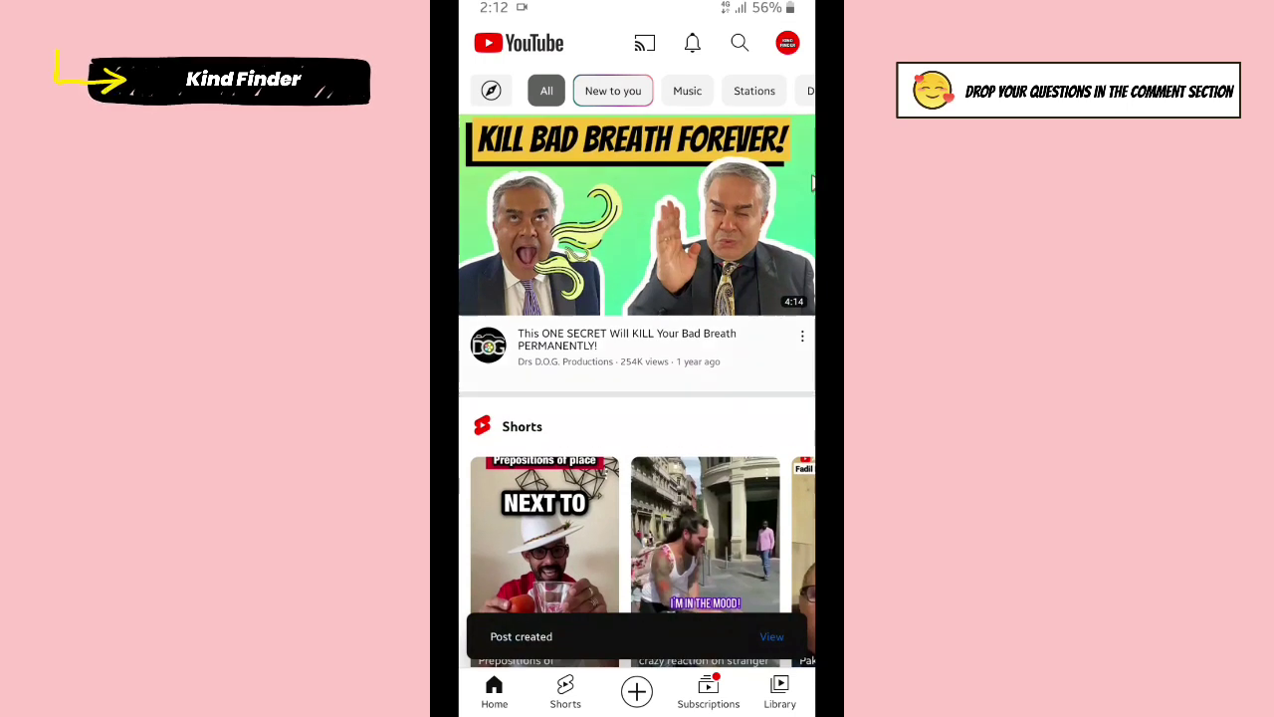
{"action": "left_click", "coordinate": [773, 638]}
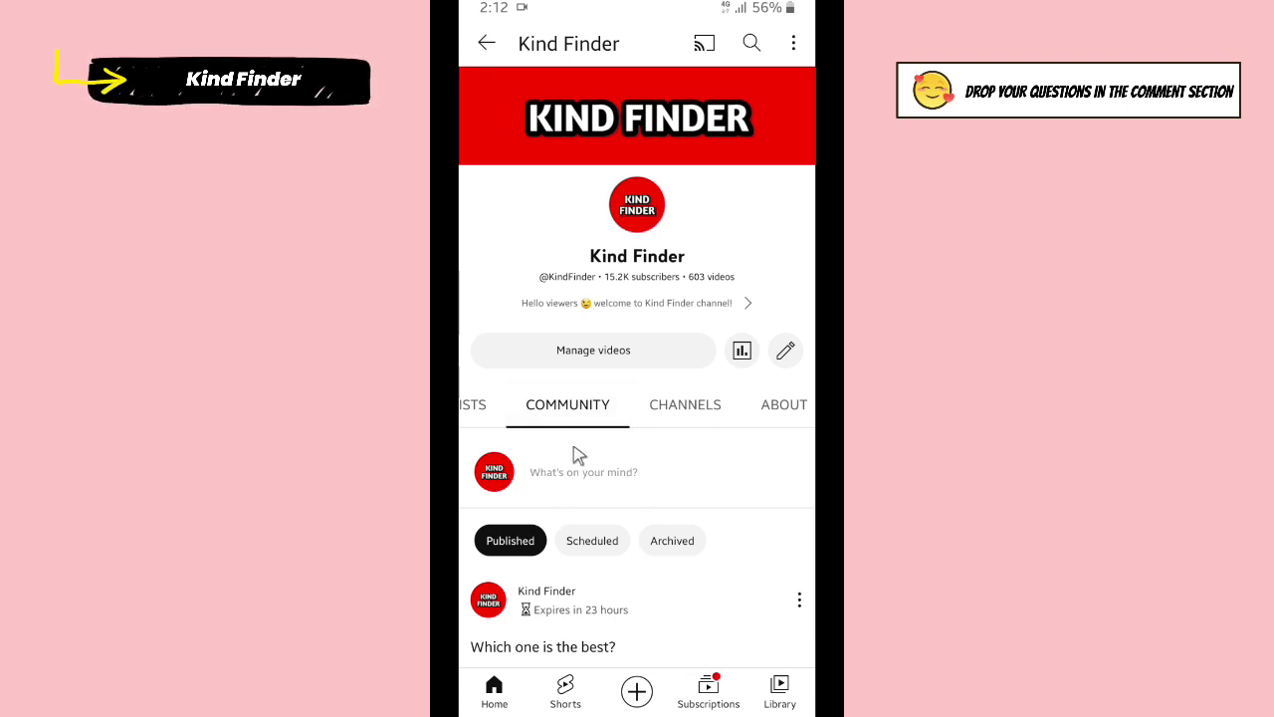
{"action": "scroll", "coordinate": [592, 453], "scroll_direction": "down", "scroll_amount": 3}
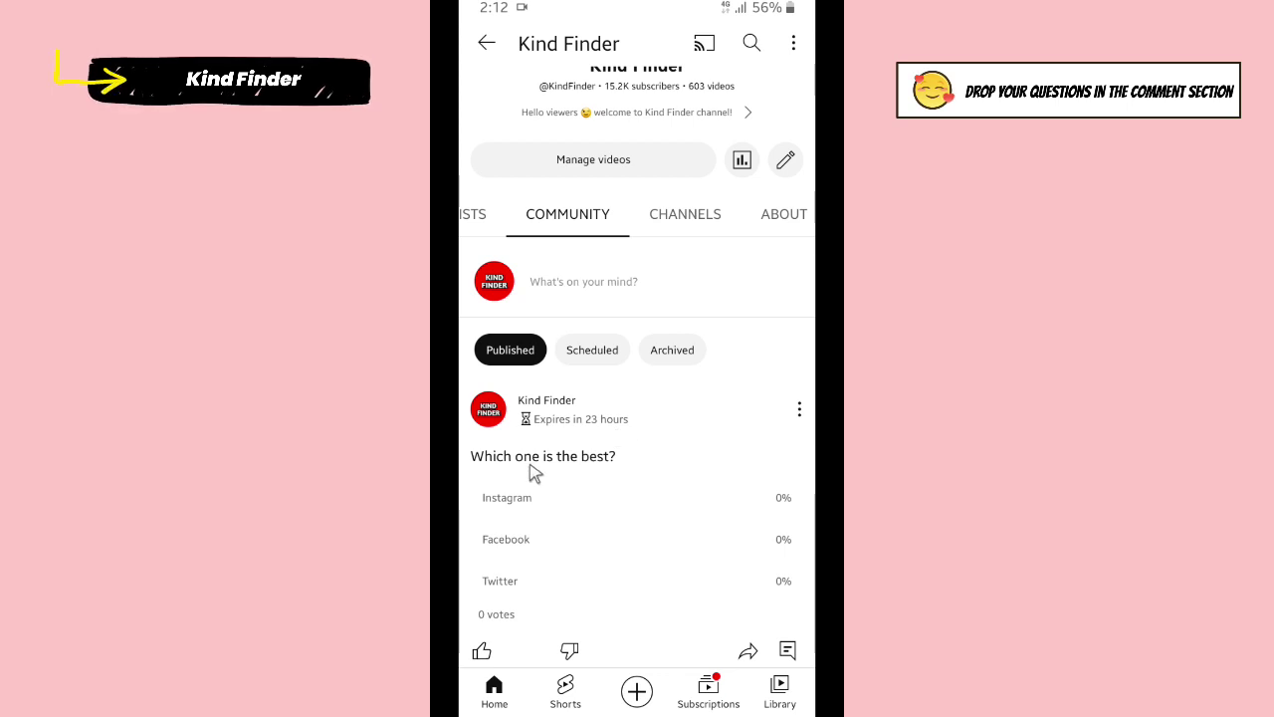
{"action": "scroll", "coordinate": [527, 495], "scroll_direction": "down", "scroll_amount": 2}
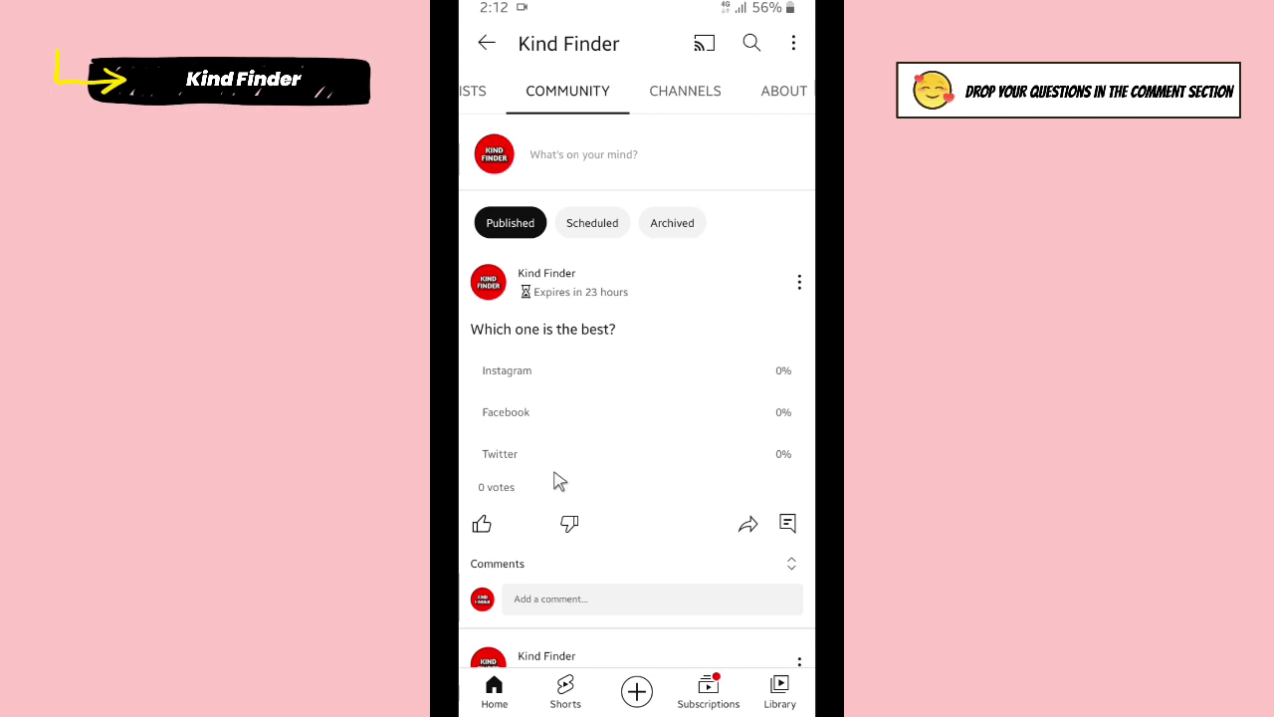
- Create an image poll asking 'Which one is the cutest?' with a cat photo per option
{"action": "left_click", "coordinate": [637, 691]}
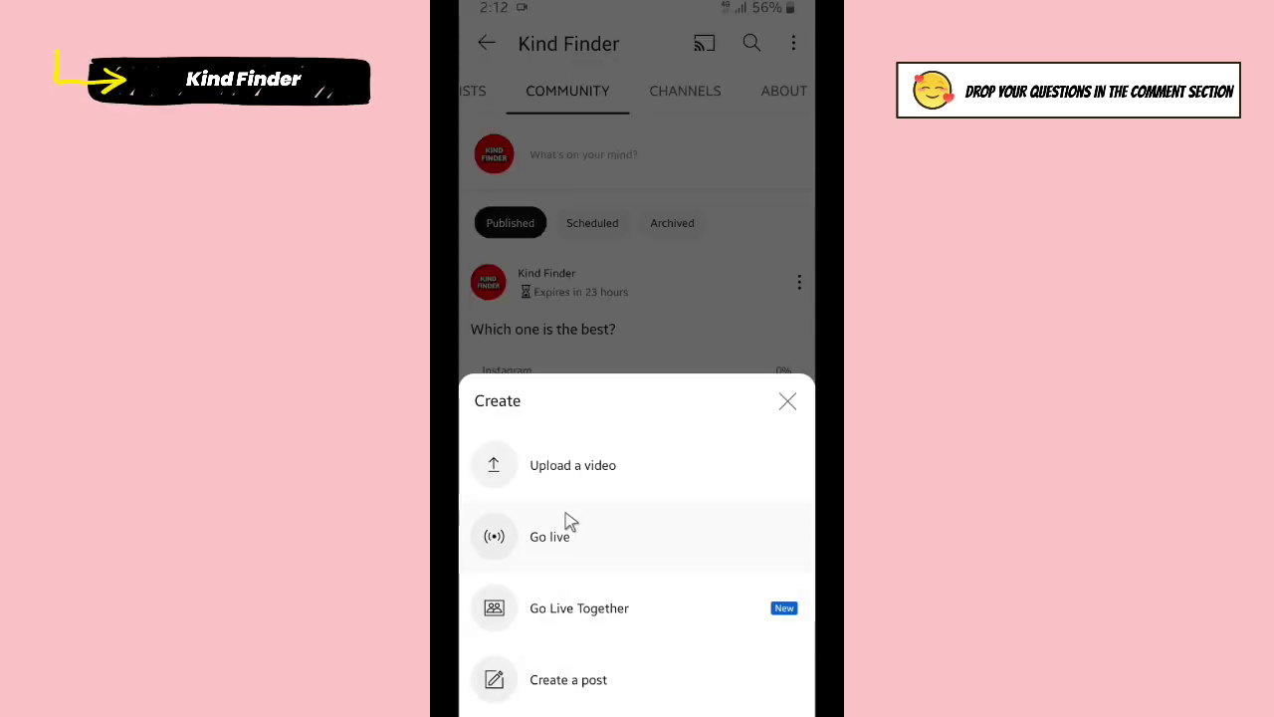
{"action": "left_click", "coordinate": [594, 680]}
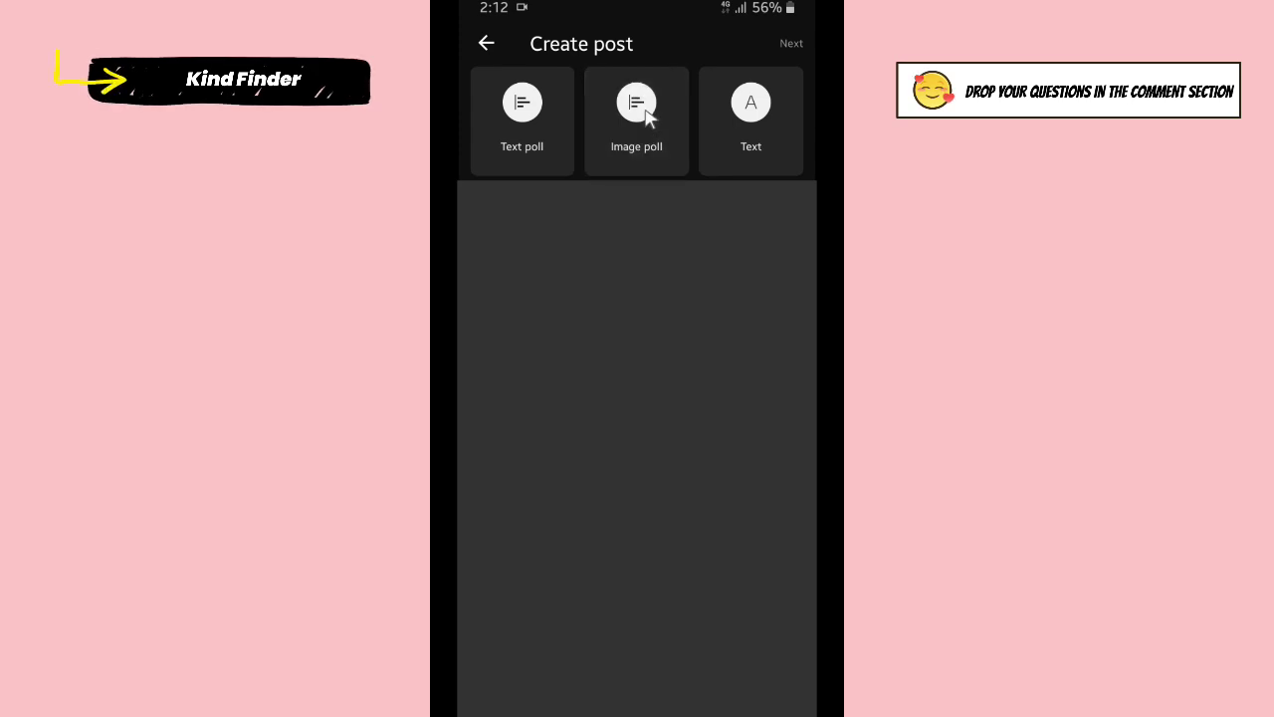
{"action": "left_click", "coordinate": [647, 122]}
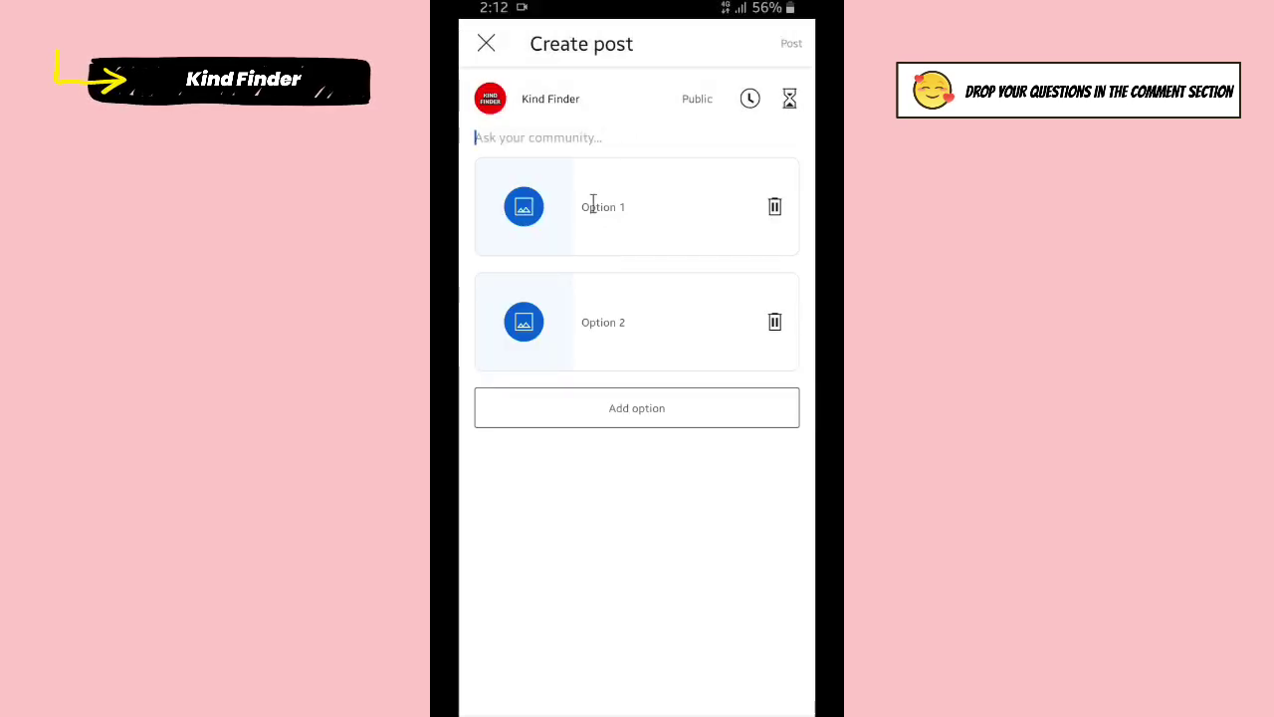
{"action": "left_click", "coordinate": [530, 136]}
{"action": "type", "text": "Which"}
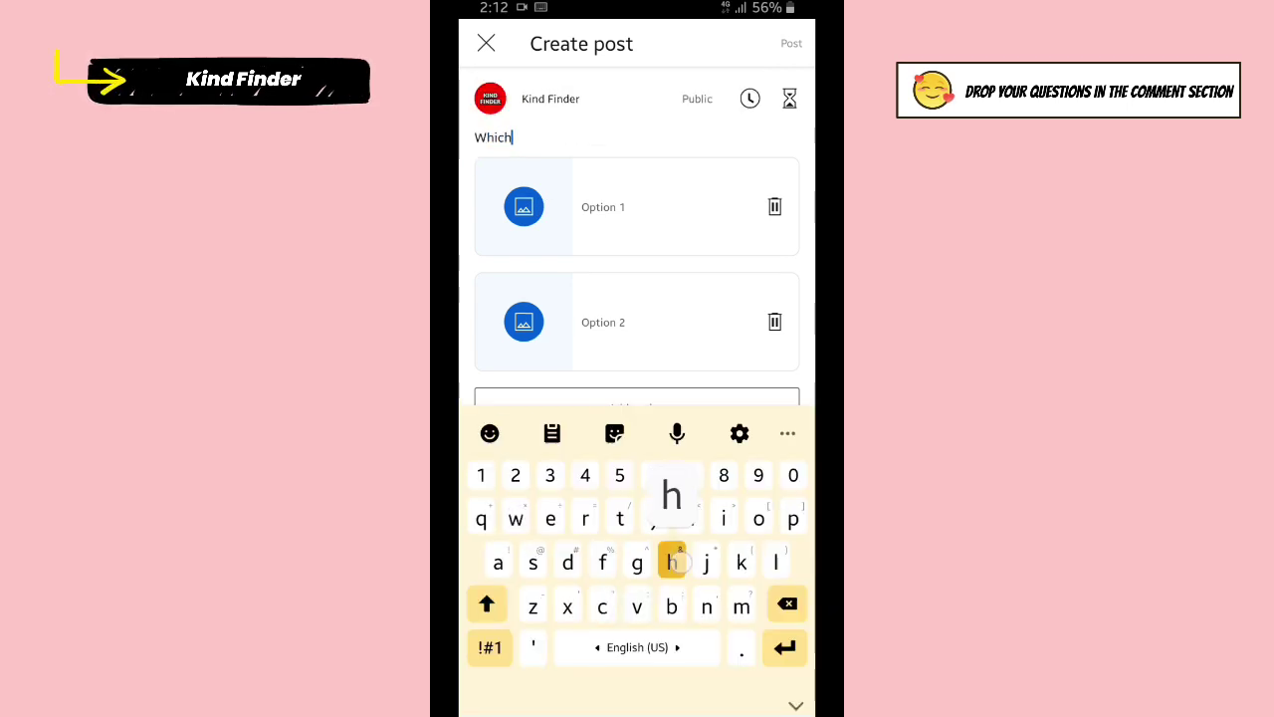
{"action": "type", "text": " one is the cutest?"}
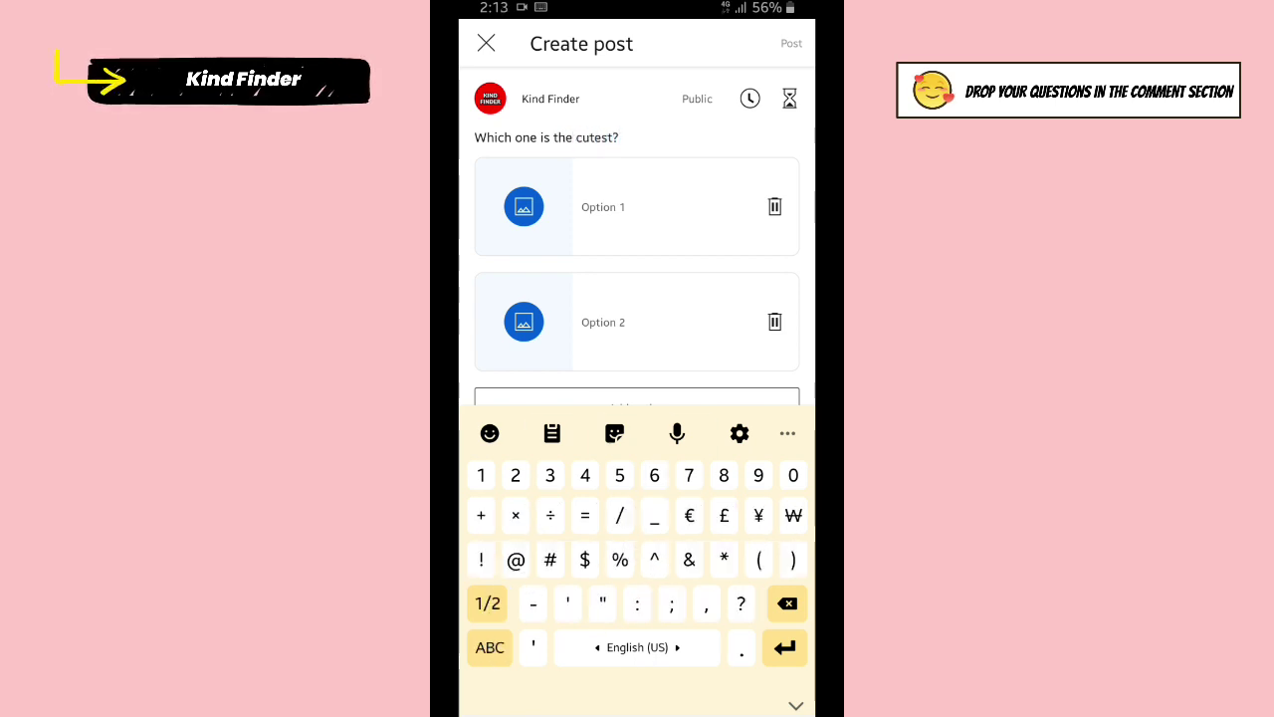
{"action": "left_click", "coordinate": [520, 216]}
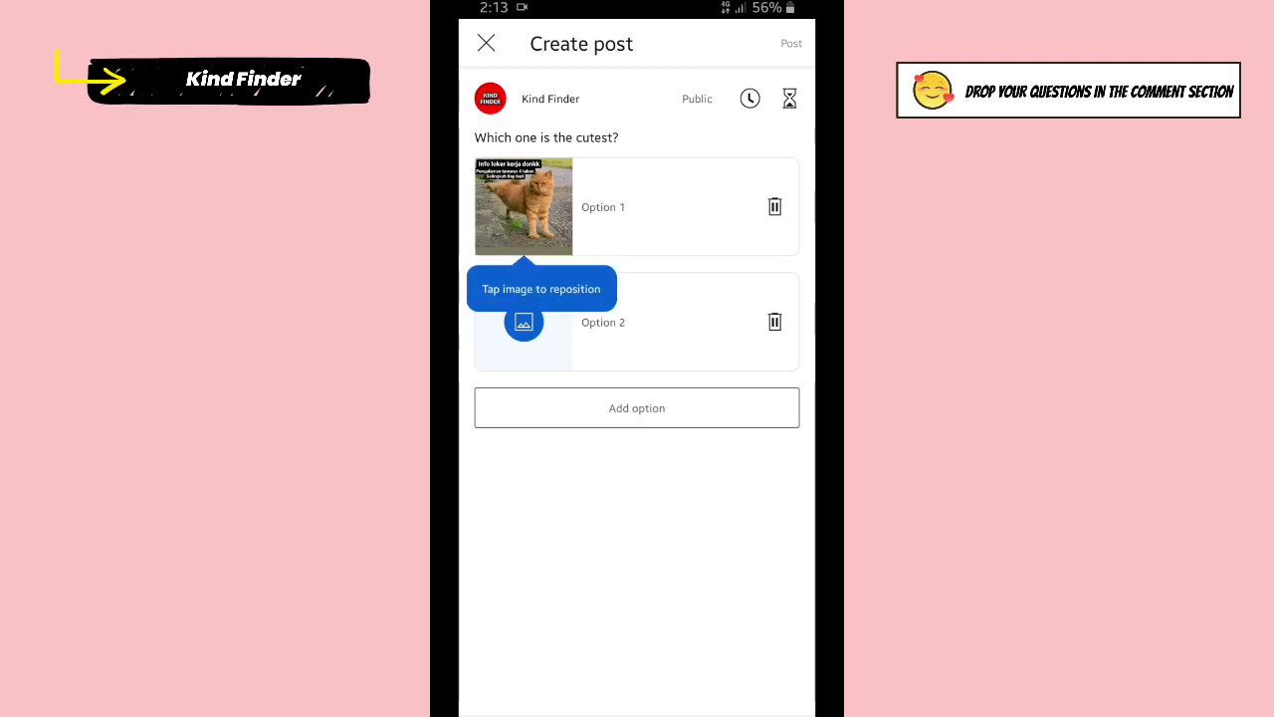
{"action": "left_click", "coordinate": [524, 322]}
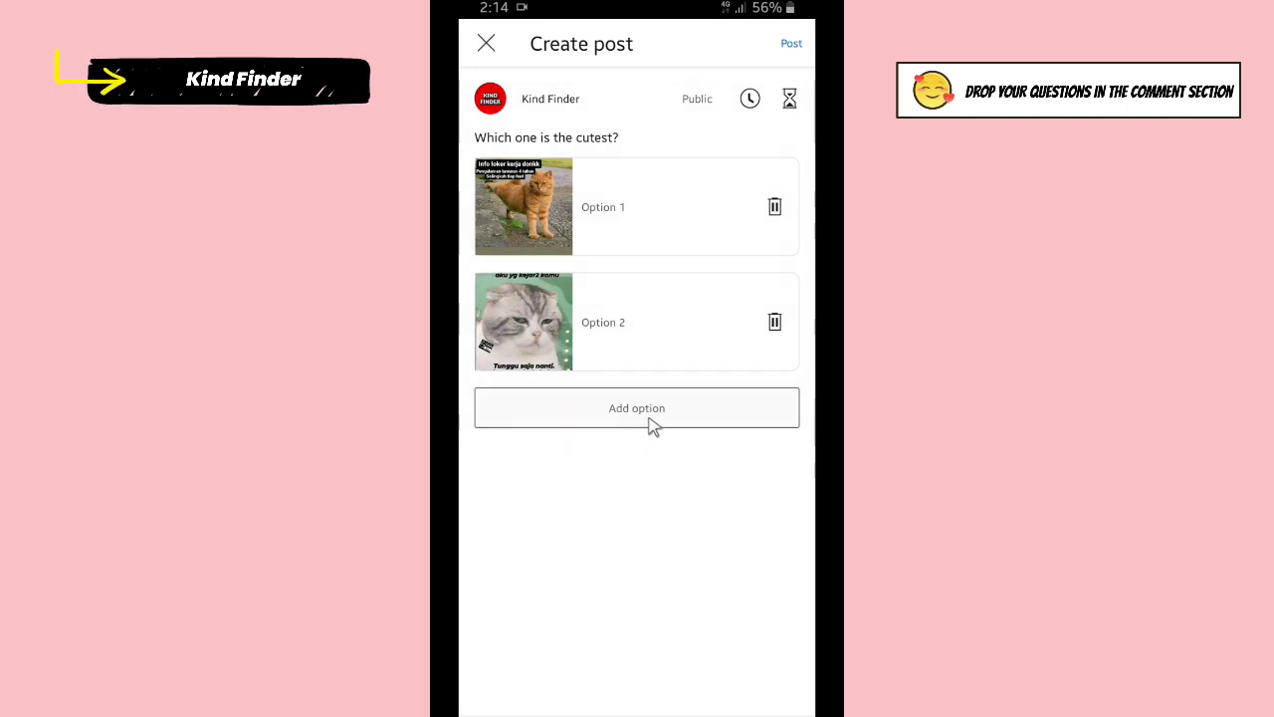
- Post the cat image poll and scroll the Community tab to check it
{"action": "left_click", "coordinate": [791, 45]}
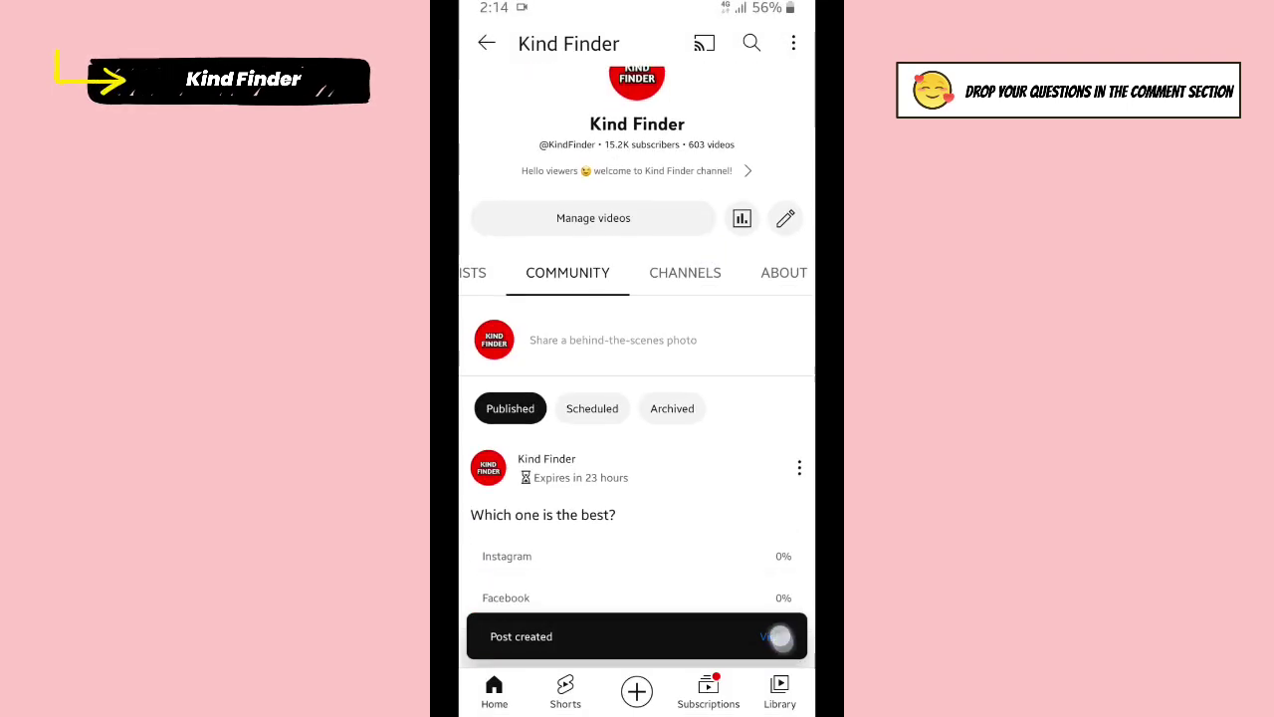
{"action": "left_click", "coordinate": [772, 637]}
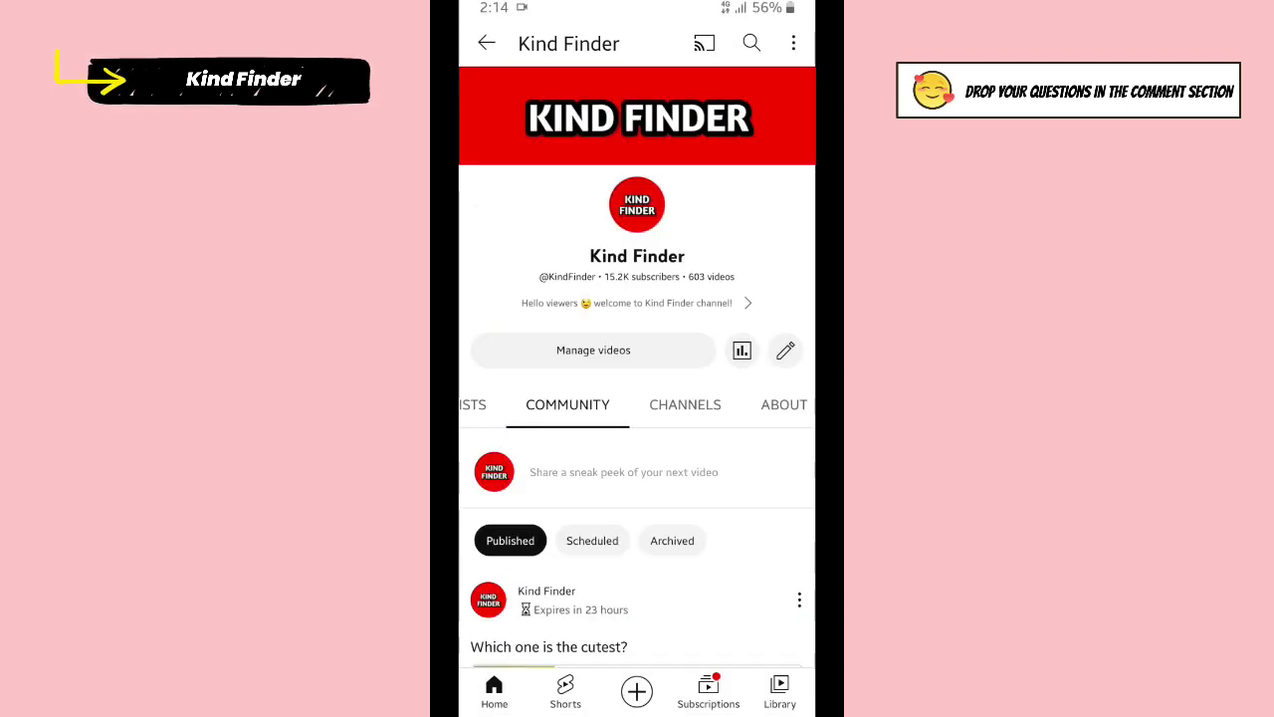
{"action": "scroll", "coordinate": [637, 398], "scroll_direction": "down", "scroll_amount": 3}
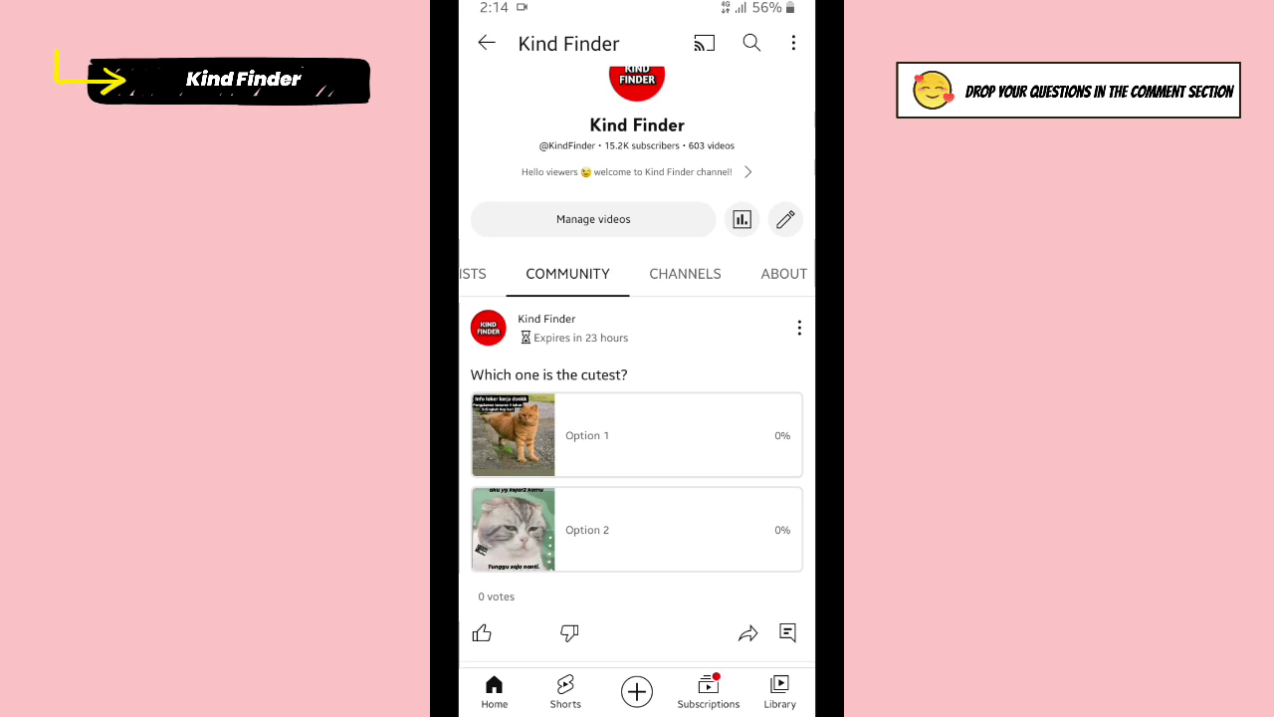
{"action": "left_click_drag", "start_coordinate": [713, 412], "coordinate": [714, 333]}
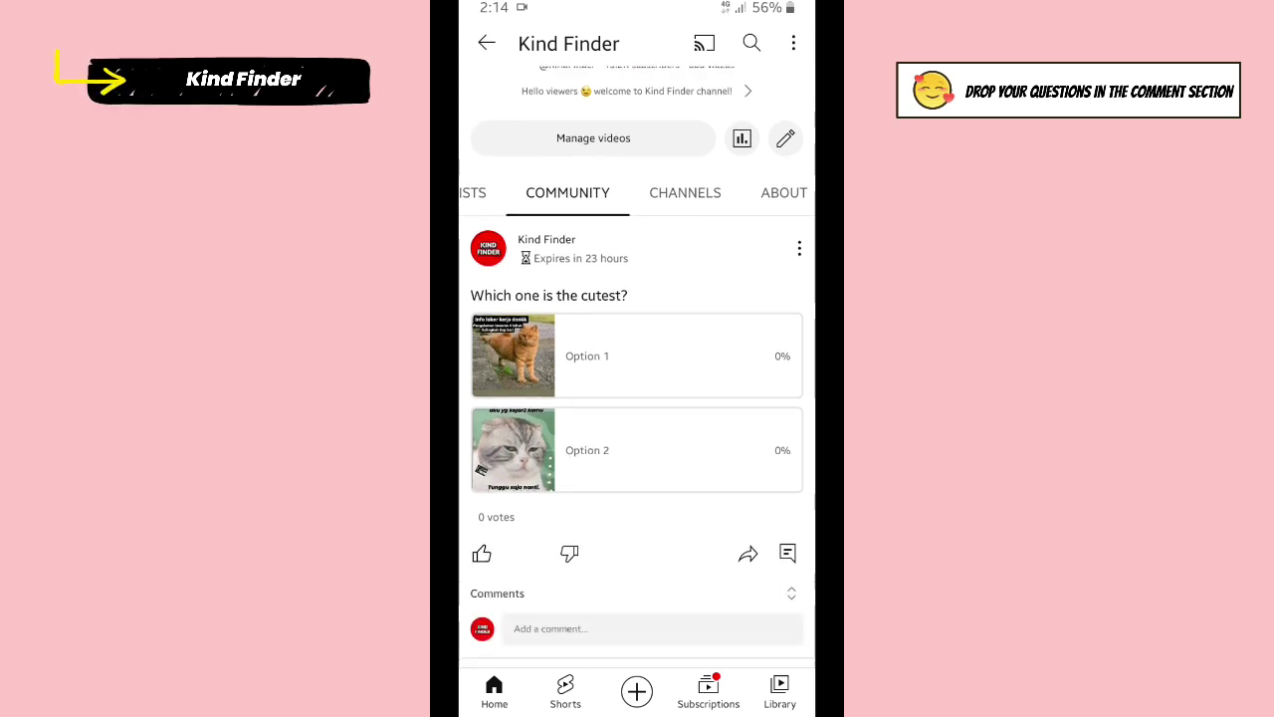
{"action": "left_click_drag", "start_coordinate": [703, 428], "coordinate": [703, 333]}
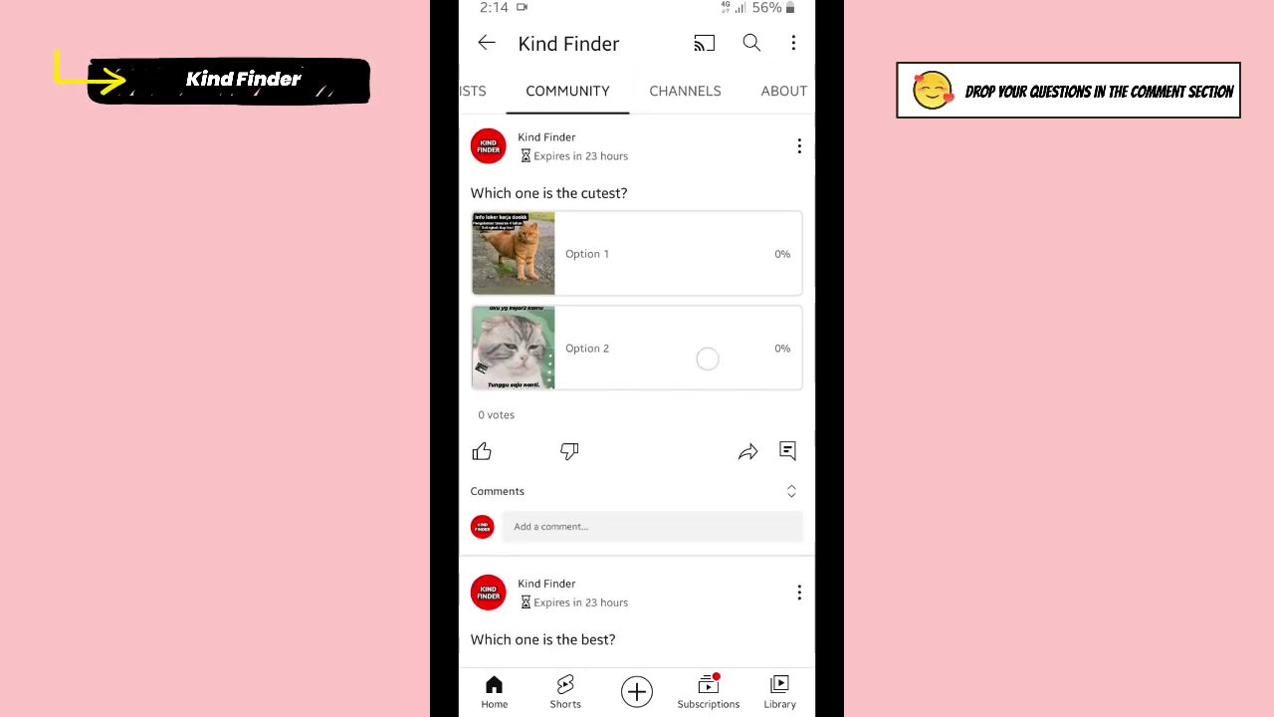
{"action": "left_click_drag", "start_coordinate": [670, 392], "coordinate": [680, 450]}
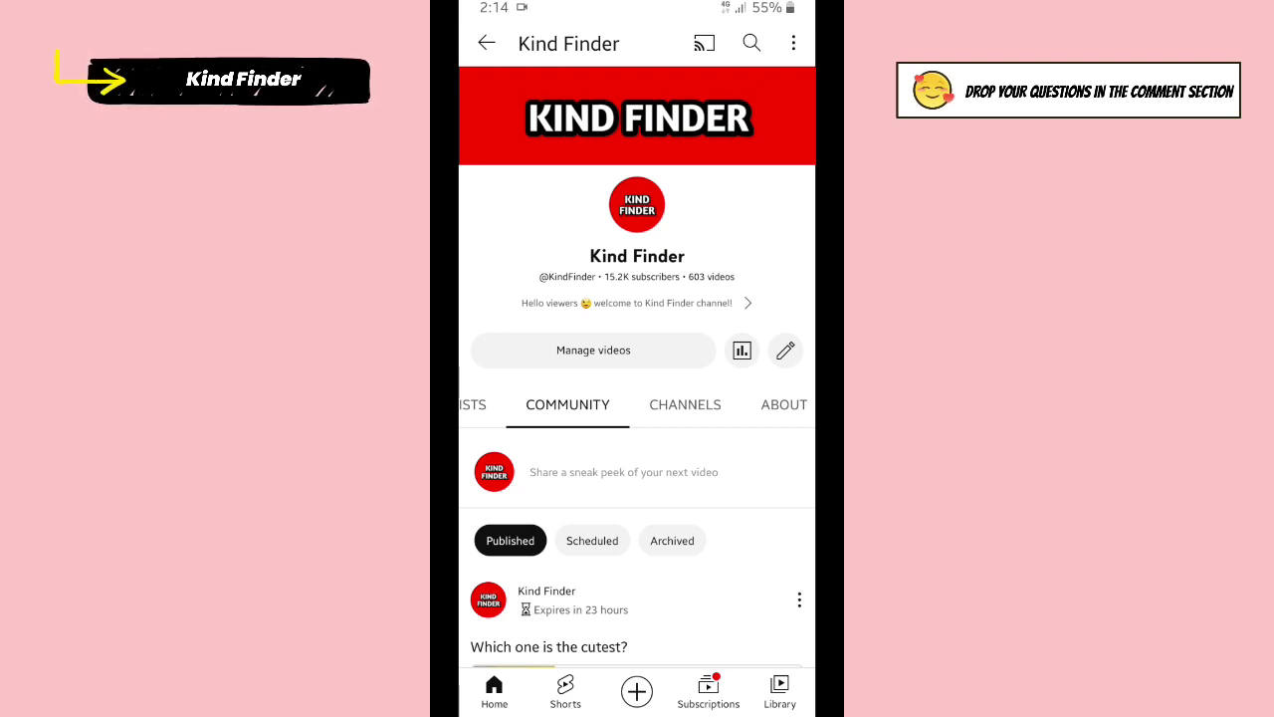
- Switch to Chrome's YouTube Help page and open the 'Community tab benefits and eligibility' article
{"action": "left_click_drag", "start_coordinate": [520, 706], "coordinate": [525, 557]}
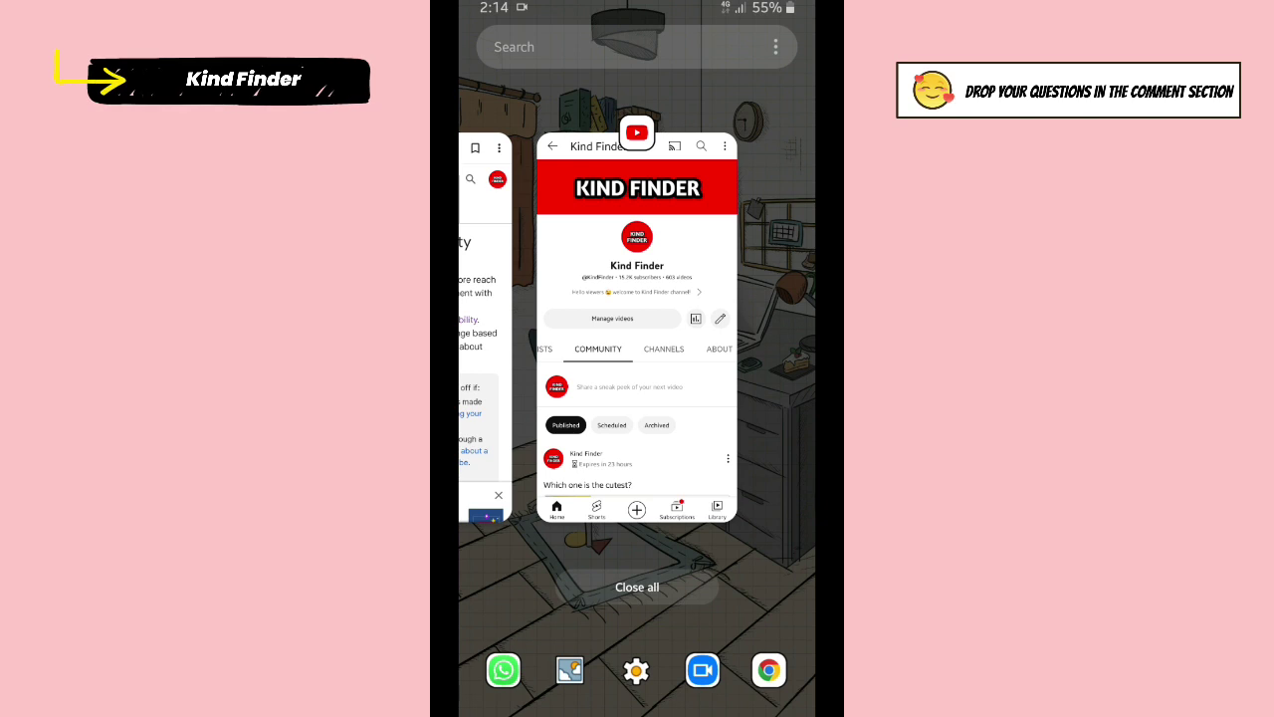
{"action": "left_click_drag", "start_coordinate": [558, 329], "coordinate": [786, 329]}
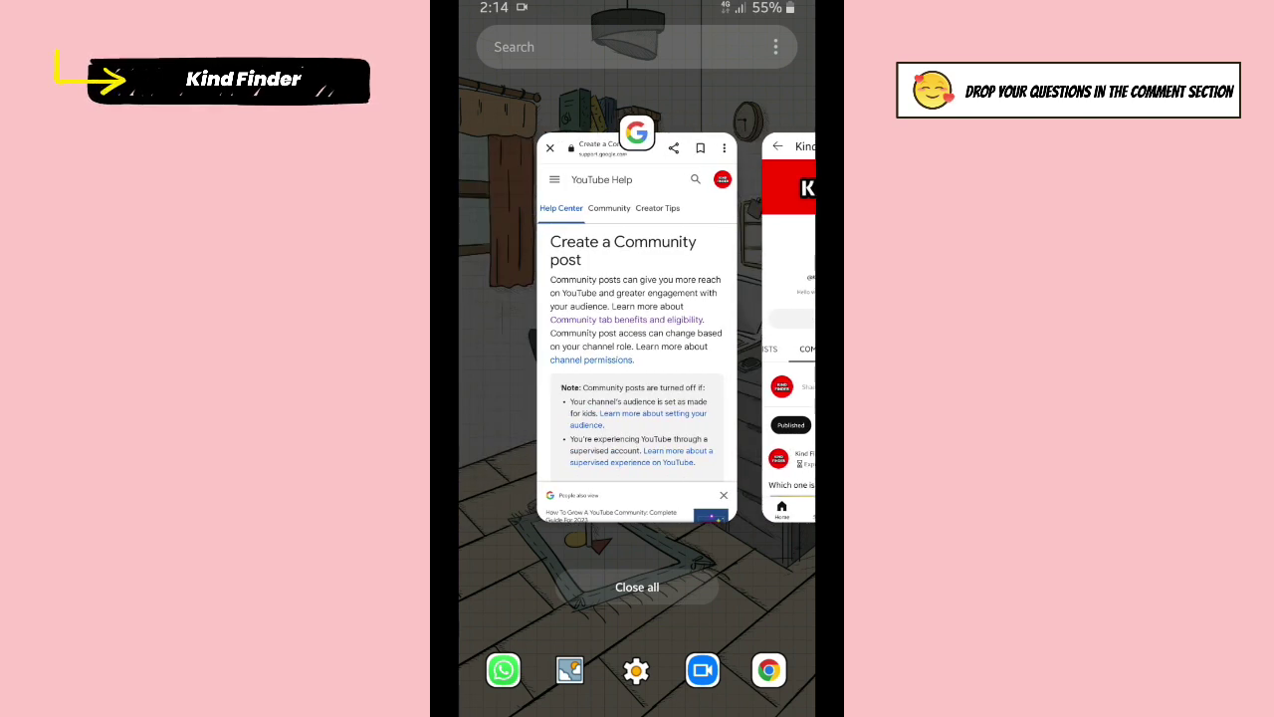
{"action": "left_click", "coordinate": [680, 408]}
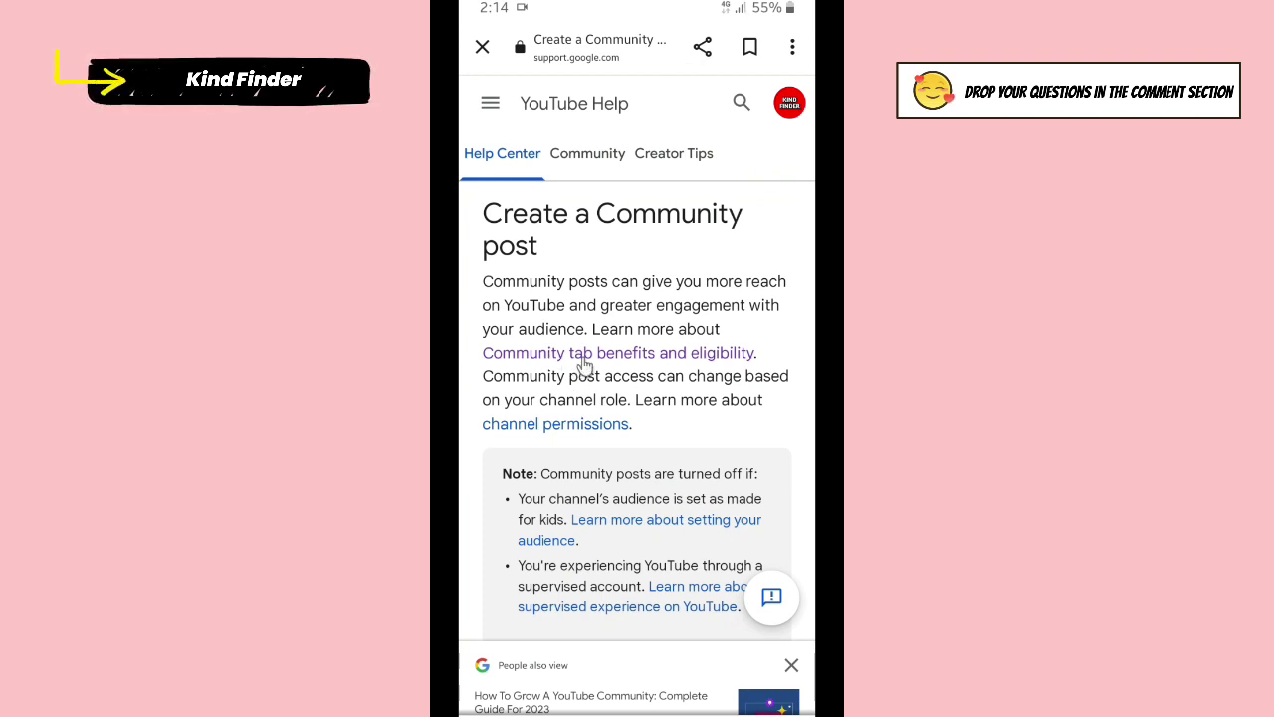
{"action": "left_click", "coordinate": [585, 358]}
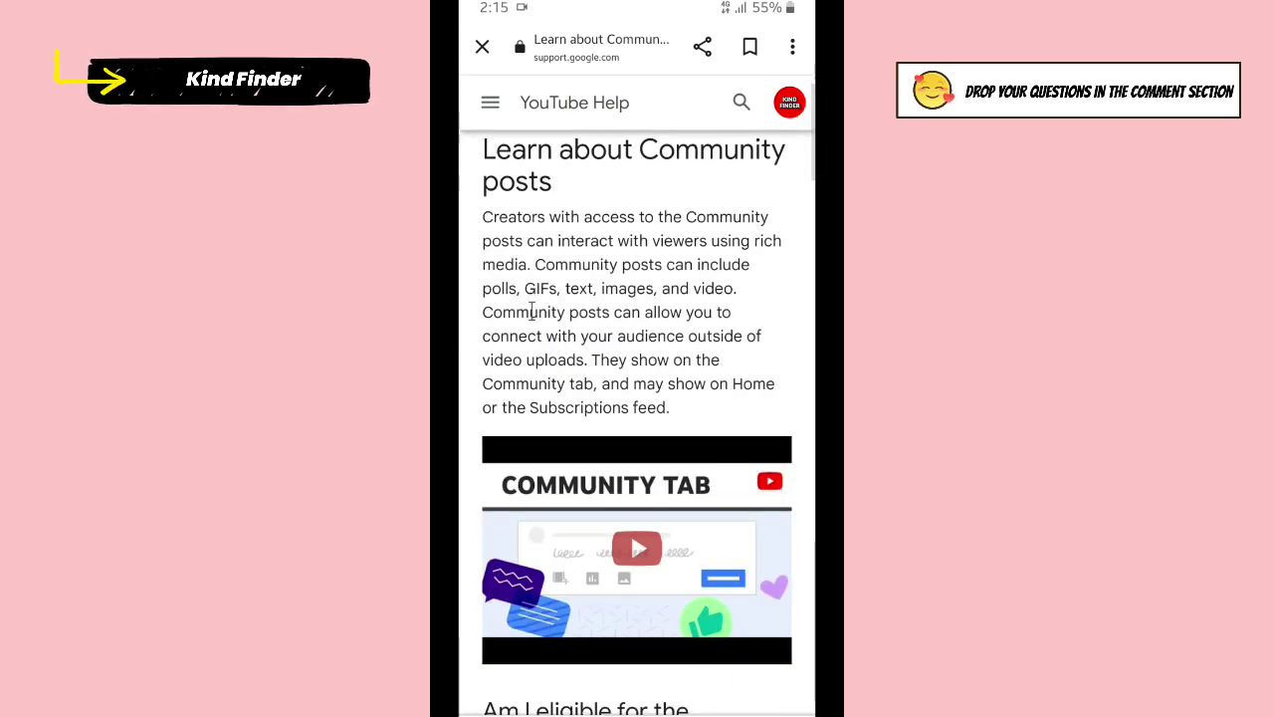
- Read 'Am I eligible for the Community tab?', then go back to the Create a Community post page
{"action": "scroll", "coordinate": [533, 316], "scroll_direction": "down", "scroll_amount": 5}
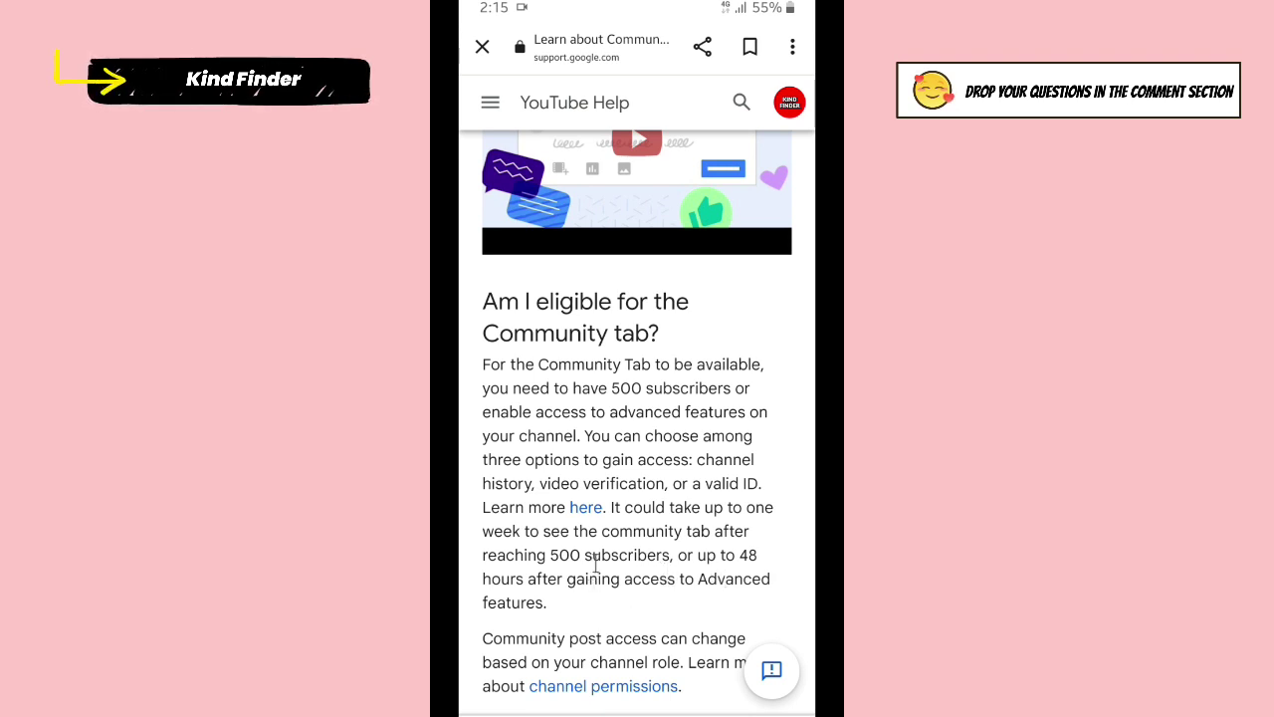
{"action": "scroll", "coordinate": [594, 582], "scroll_direction": "down", "scroll_amount": 1}
{"action": "right_click", "coordinate": [597, 572]}
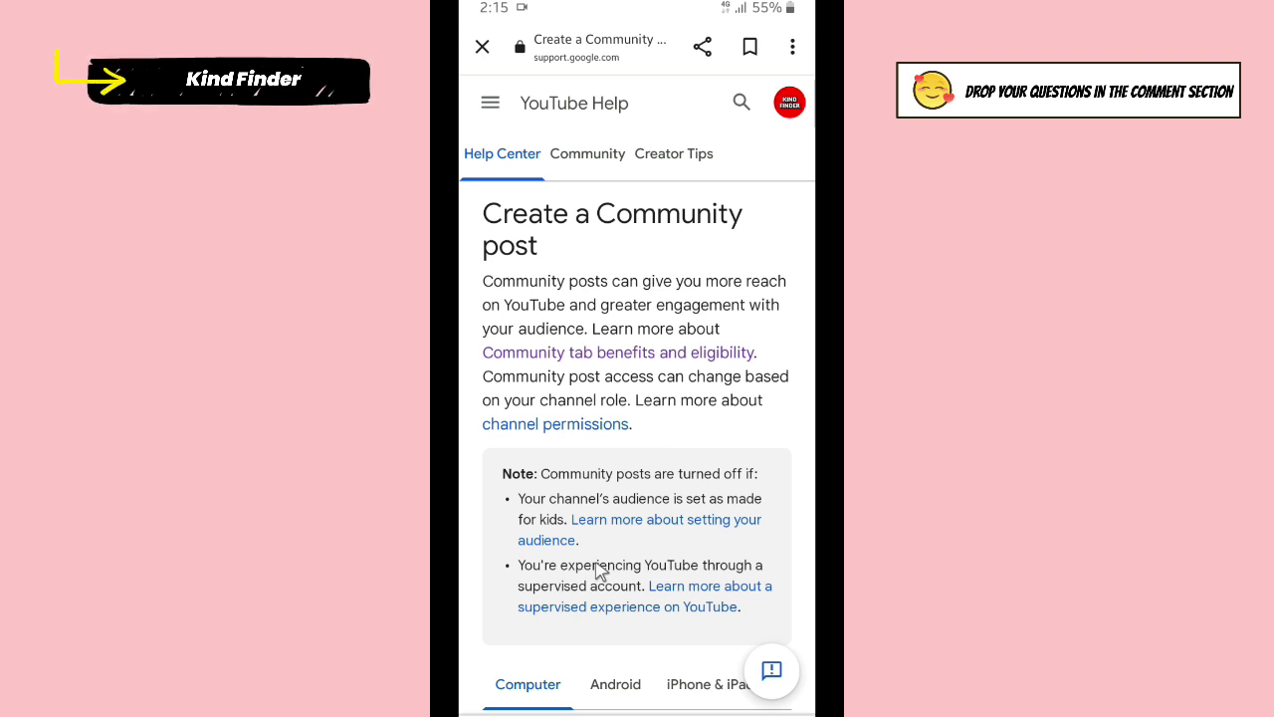
- Exit Chrome to the Android home screen
{"action": "left_click", "coordinate": [645, 707]}
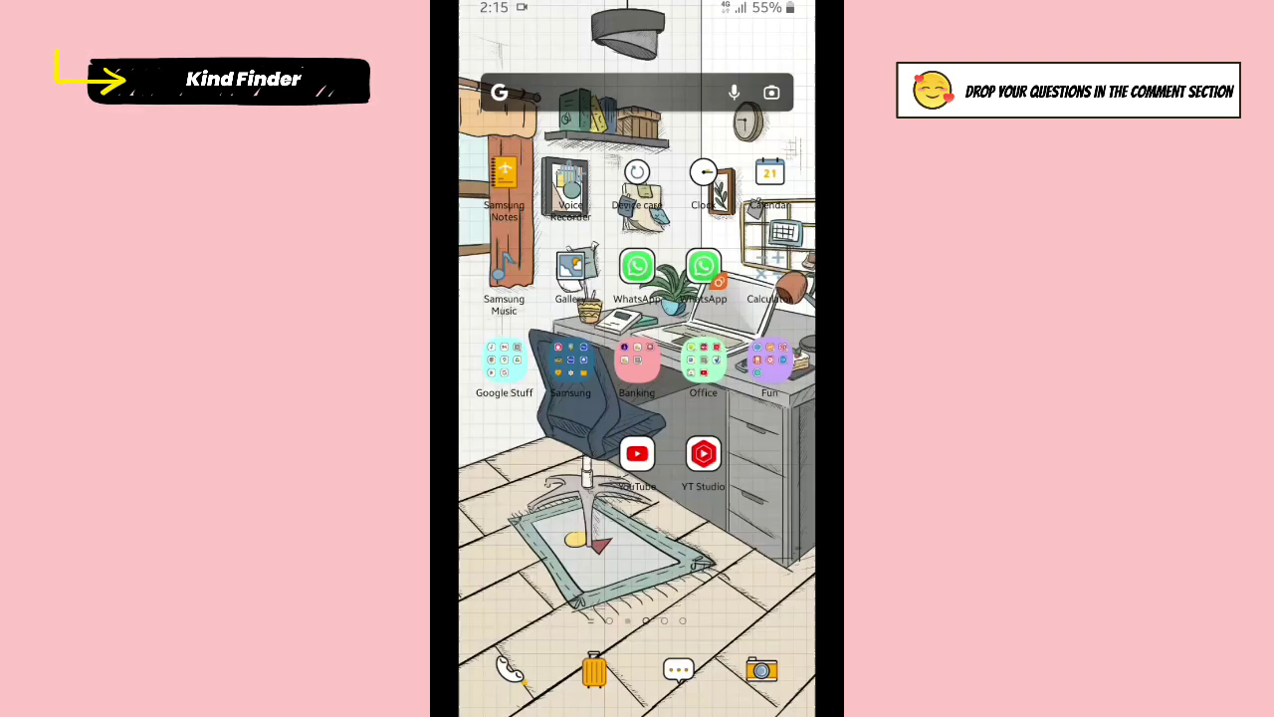